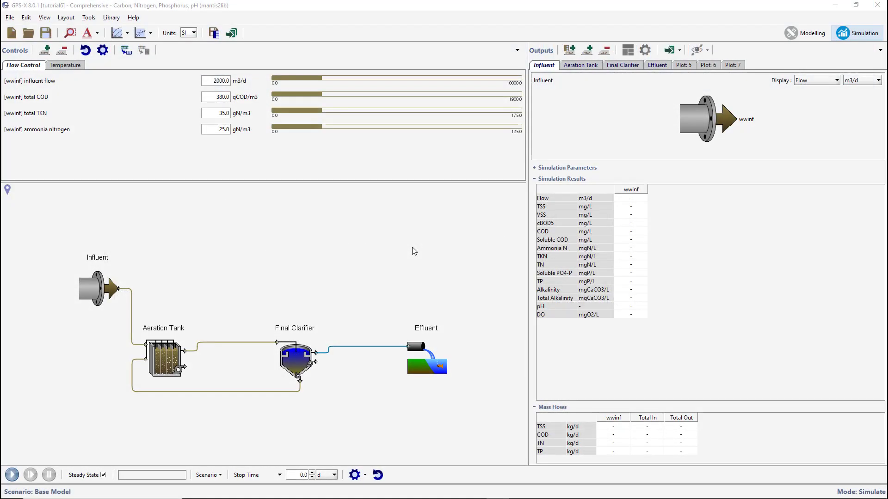
- Open the tutorial2.lyt layout
{"action": "left_click", "coordinate": [13, 18]}
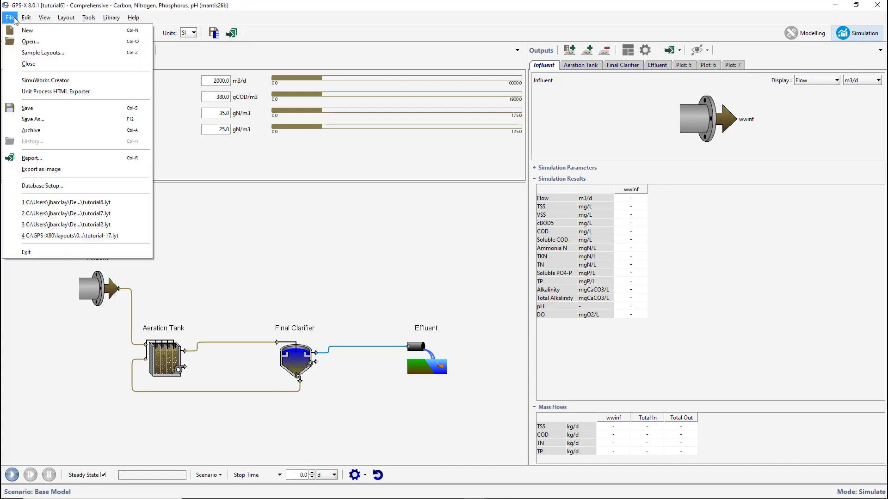
{"action": "left_click", "coordinate": [30, 41]}
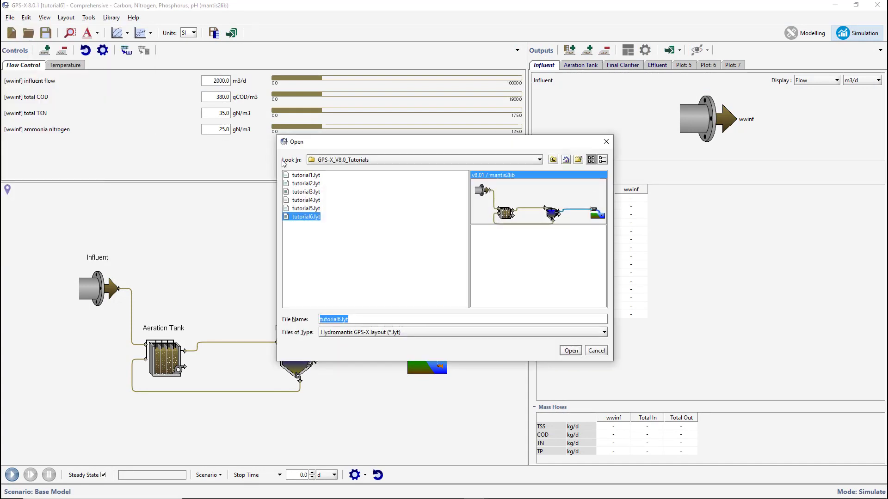
{"action": "left_click", "coordinate": [311, 184]}
{"action": "left_click", "coordinate": [569, 350]}
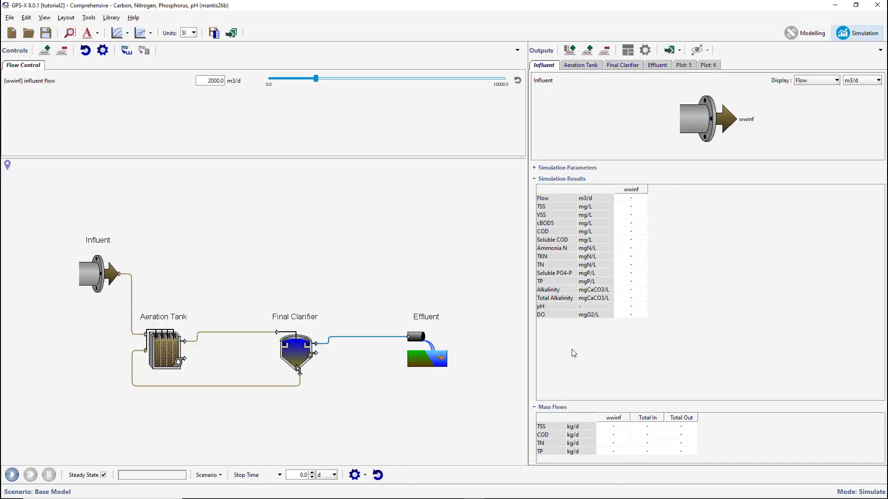
- Save the layout as tutorial7
{"action": "left_click", "coordinate": [9, 19]}
{"action": "left_click", "coordinate": [48, 118]}
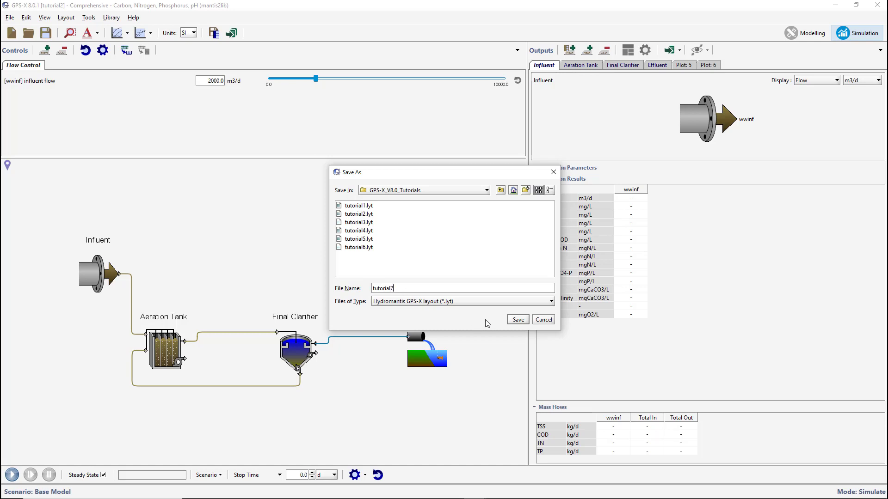
{"action": "left_click", "coordinate": [516, 321]}
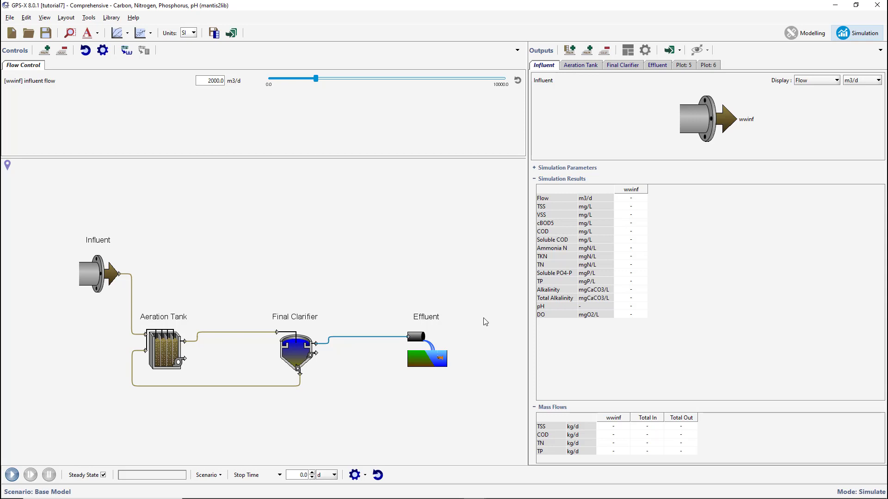
- Open the Aeration Tank's Input Parameters > Operational settings
{"action": "right_click", "coordinate": [162, 350]}
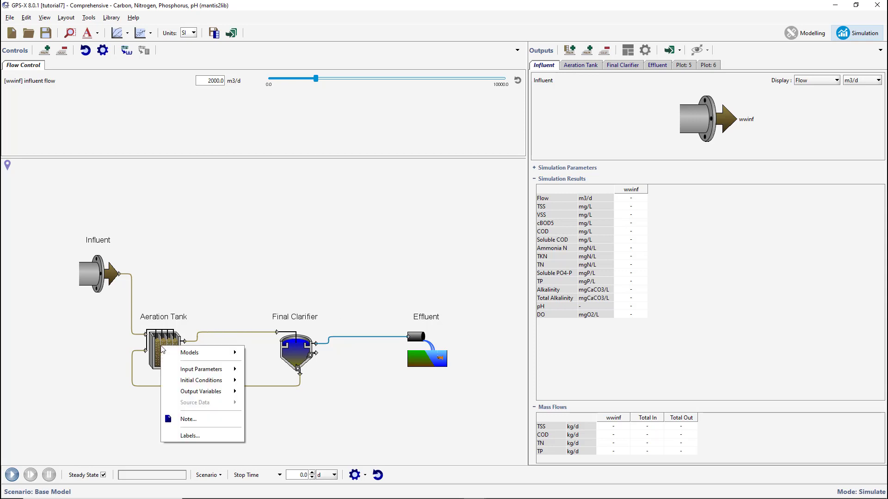
{"action": "mouse_move", "coordinate": [206, 370]}
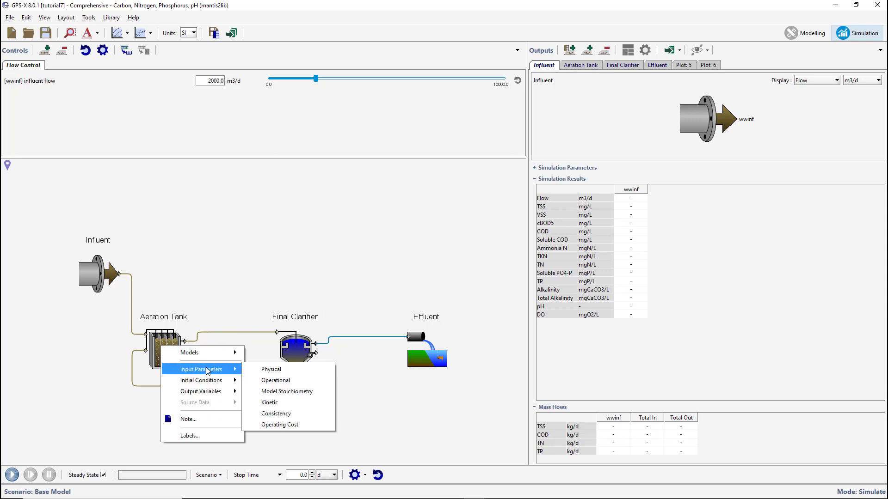
{"action": "left_click", "coordinate": [276, 381]}
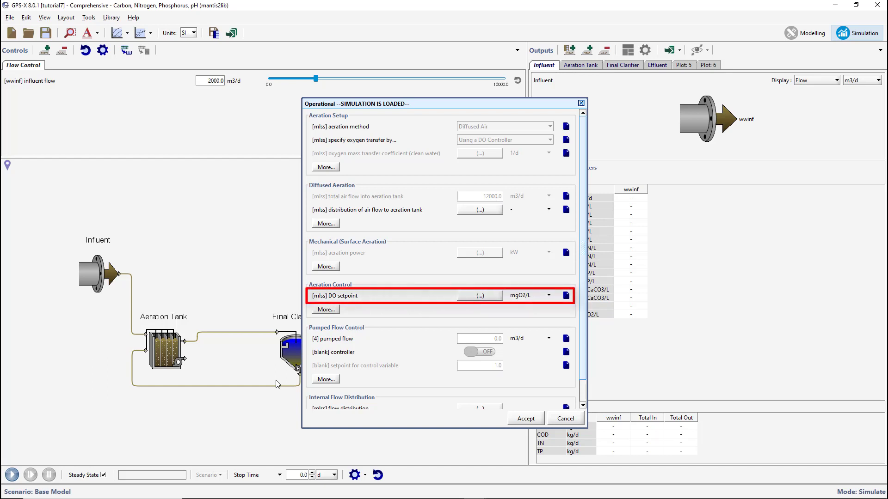
- Add the mlss(1) and mlss(4) DO setpoints as control sliders
{"action": "left_click", "coordinate": [468, 298]}
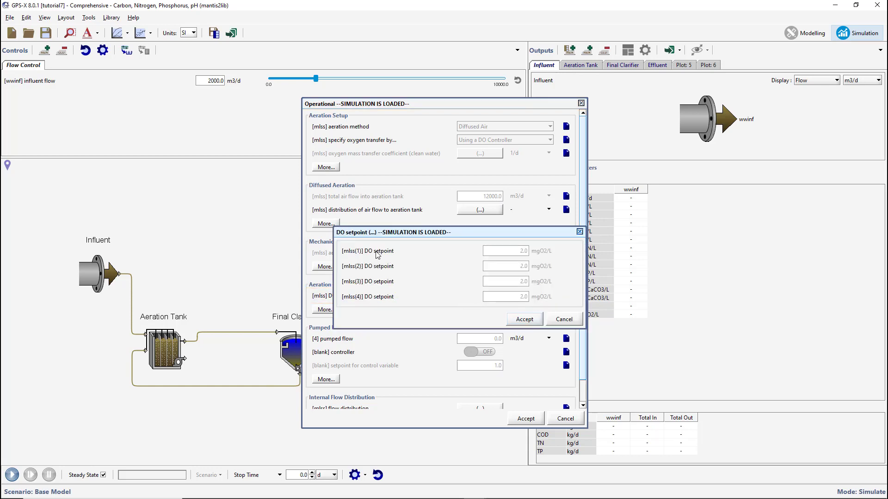
{"action": "left_click_drag", "start_coordinate": [63, 66], "coordinate": [62, 66]}
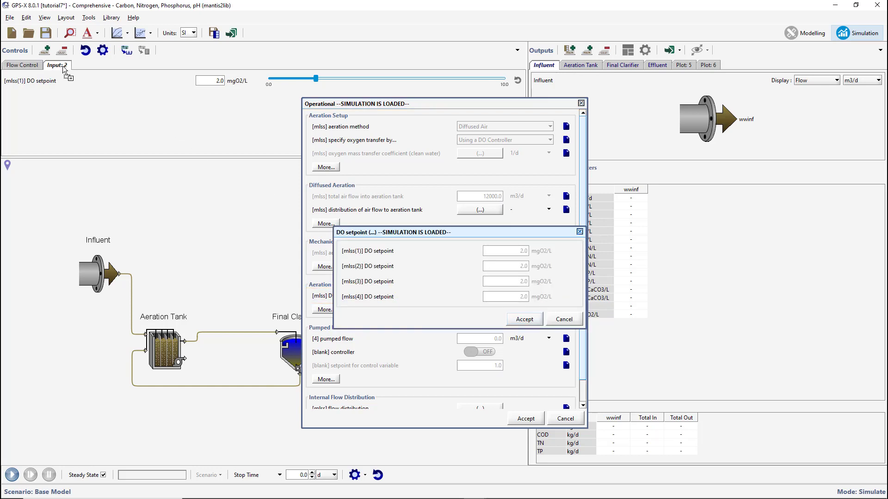
{"action": "left_click_drag", "start_coordinate": [380, 298], "coordinate": [83, 106]}
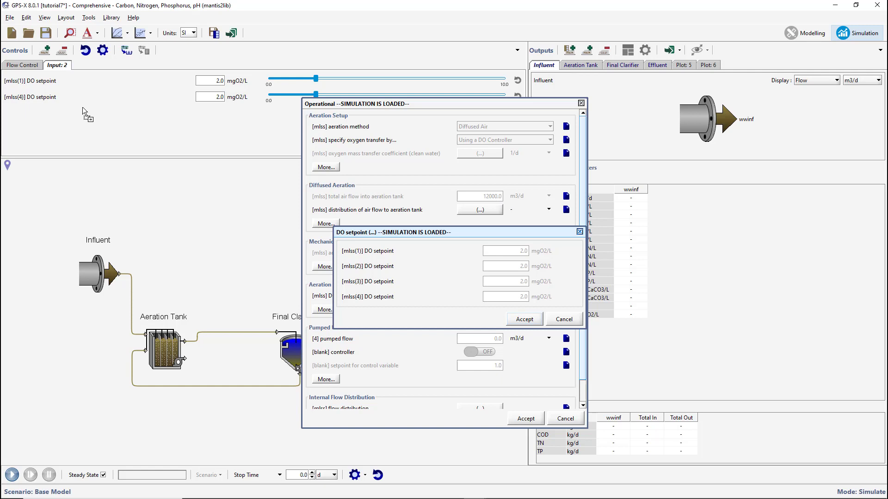
- Rename the new controls tab to 'DO Setpoints' and close both parameter dialogs
{"action": "double_click", "coordinate": [58, 65]}
{"action": "type", "text": "DO Setpoints"}
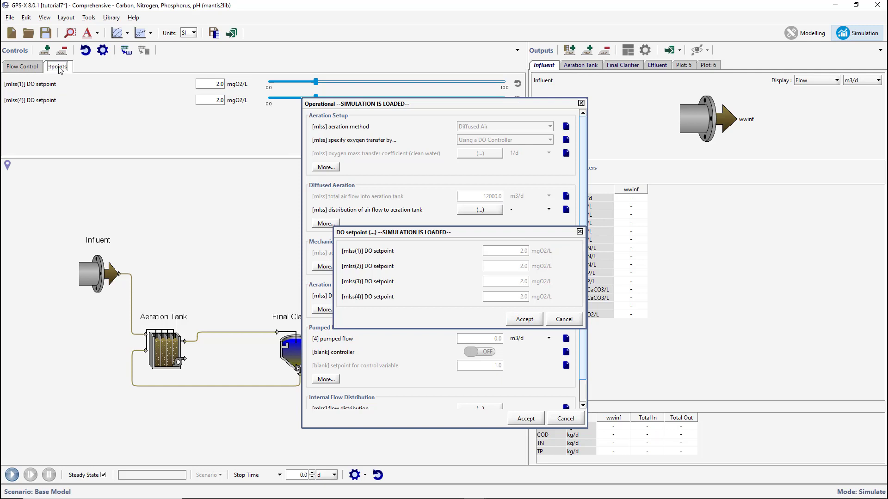
{"action": "key", "text": "Return"}
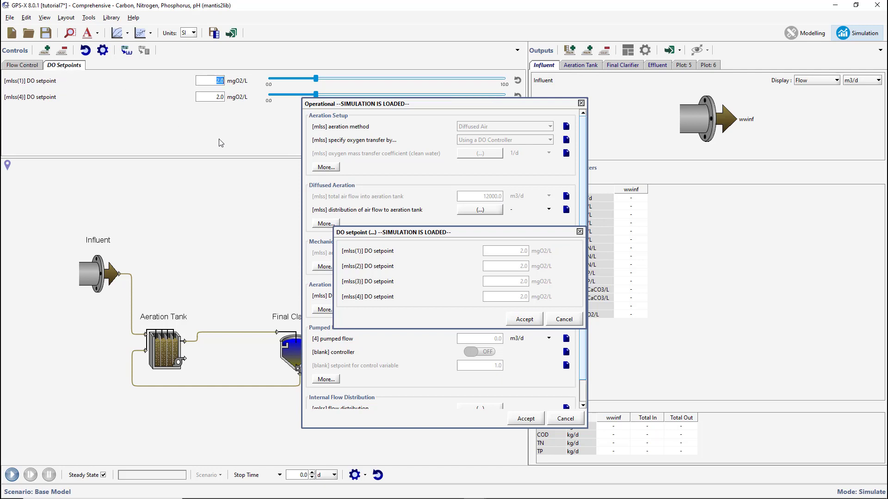
{"action": "left_click", "coordinate": [522, 319]}
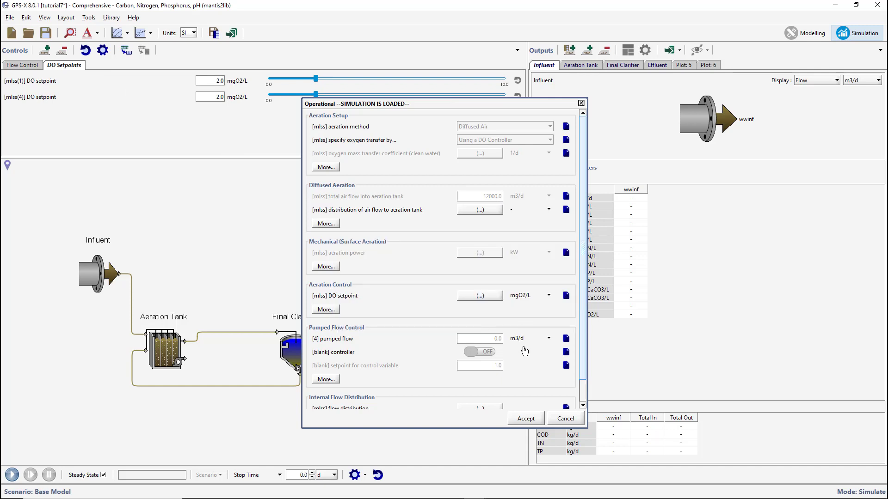
{"action": "left_click", "coordinate": [526, 419]}
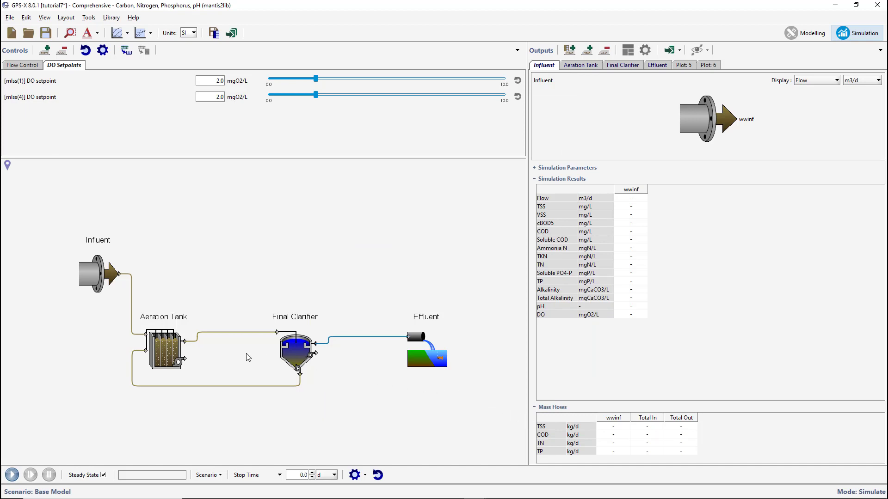
- Plot mlss(1) and mlss(4) dissolved oxygen on a new Output 3 chart
{"action": "right_click", "coordinate": [172, 350]}
{"action": "mouse_move", "coordinate": [217, 394]}
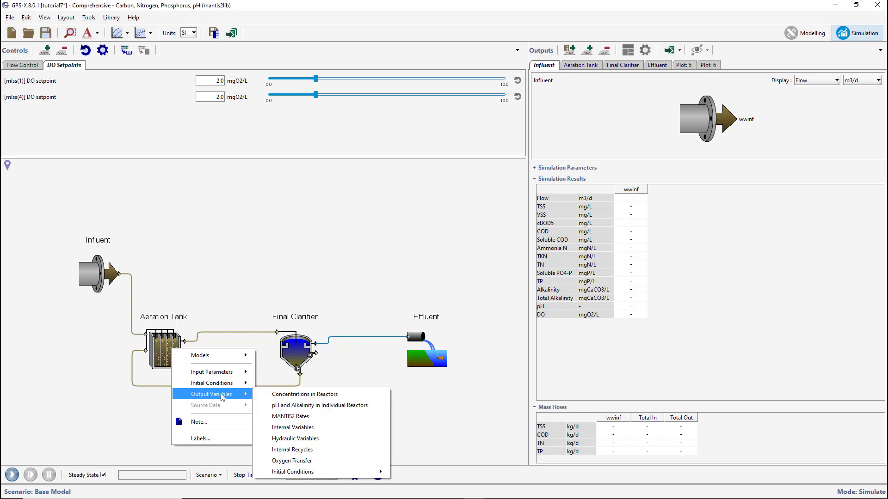
{"action": "left_click", "coordinate": [272, 397]}
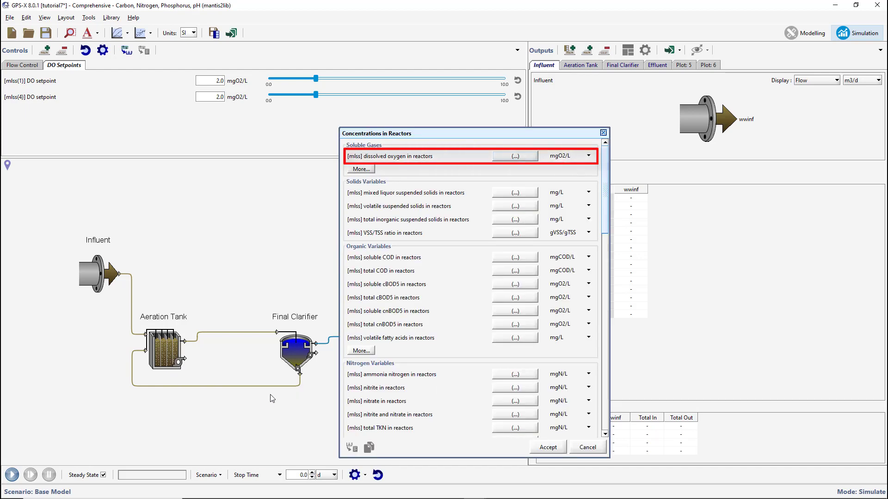
{"action": "left_click", "coordinate": [506, 159]}
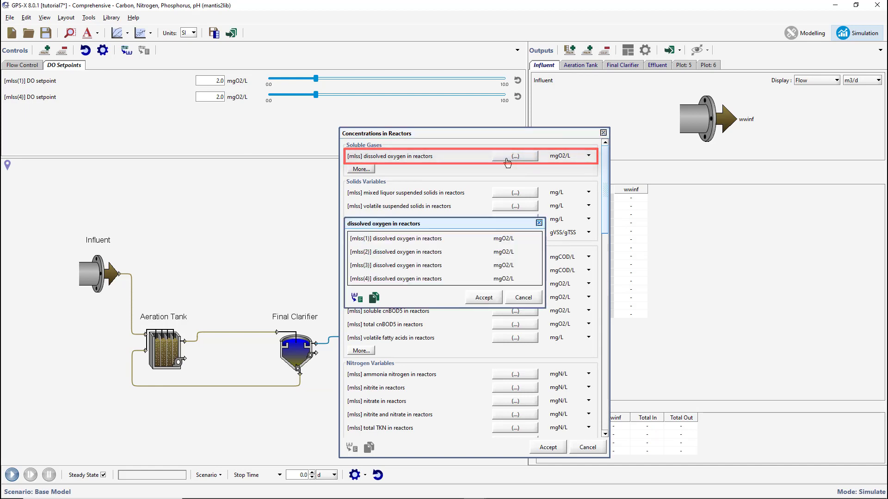
{"action": "left_click_drag", "start_coordinate": [406, 240], "coordinate": [737, 66]}
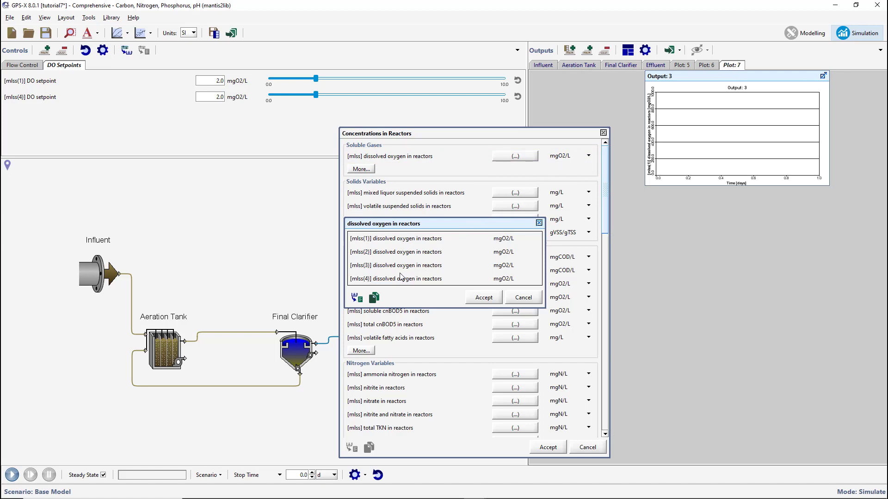
{"action": "left_click_drag", "start_coordinate": [385, 279], "coordinate": [706, 124]}
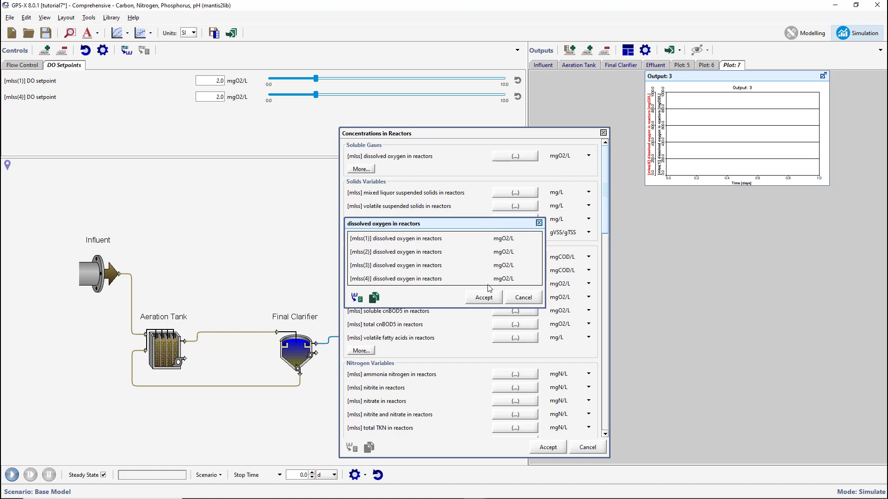
{"action": "left_click", "coordinate": [483, 298]}
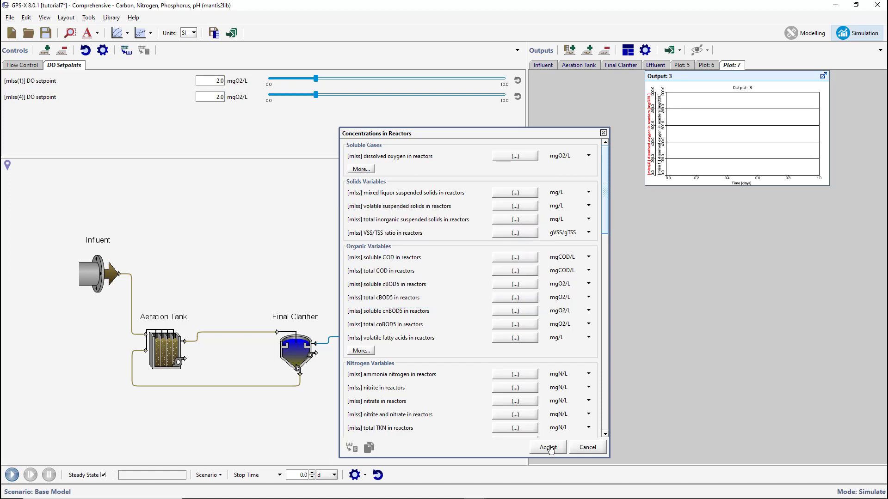
{"action": "left_click", "coordinate": [548, 448]}
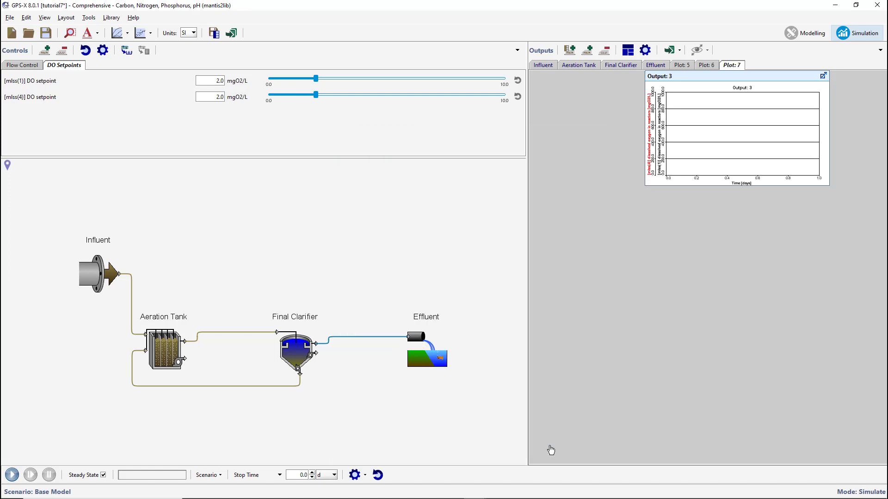
- Add the Aeration Tank outflow's ammonia nitrogen to the Output 3 plot
{"action": "right_click", "coordinate": [186, 341]}
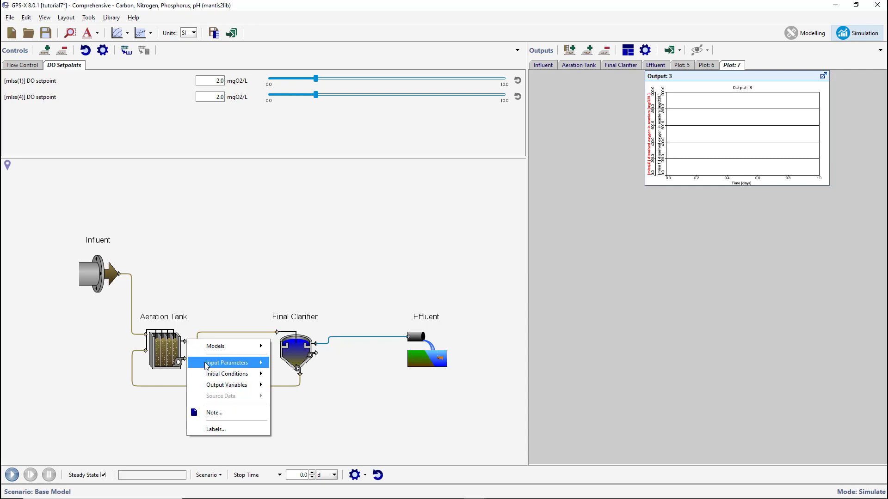
{"action": "mouse_move", "coordinate": [239, 385]}
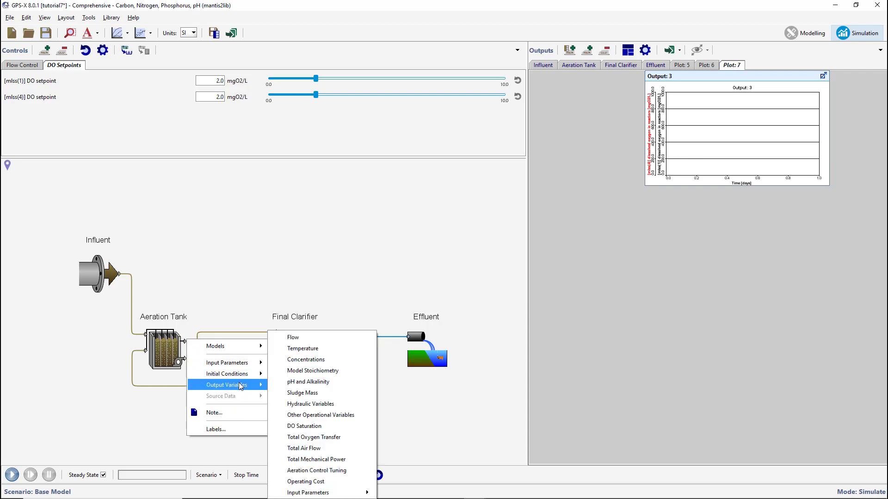
{"action": "left_click", "coordinate": [329, 361]}
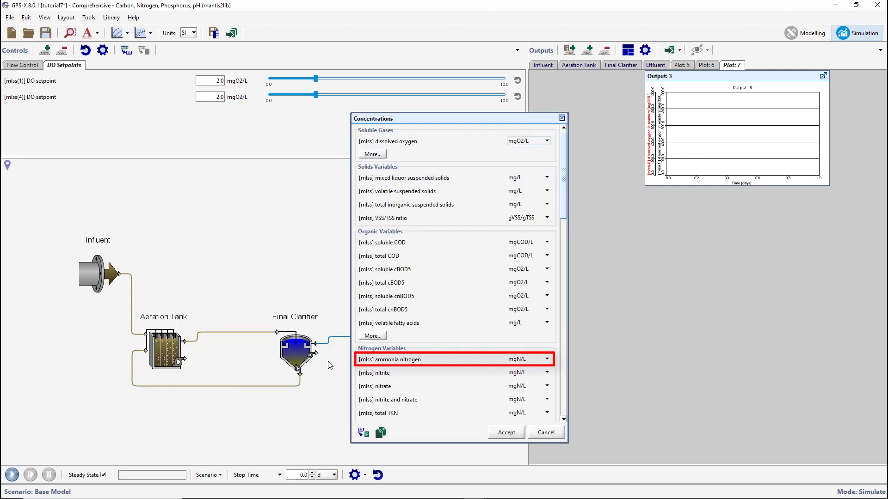
{"action": "mouse_move", "coordinate": [397, 363]}
{"action": "left_mouse_down"}
{"action": "mouse_move", "coordinate": [511, 348]}
{"action": "mouse_move", "coordinate": [686, 185]}
{"action": "mouse_move", "coordinate": [716, 124]}
{"action": "left_mouse_up"}
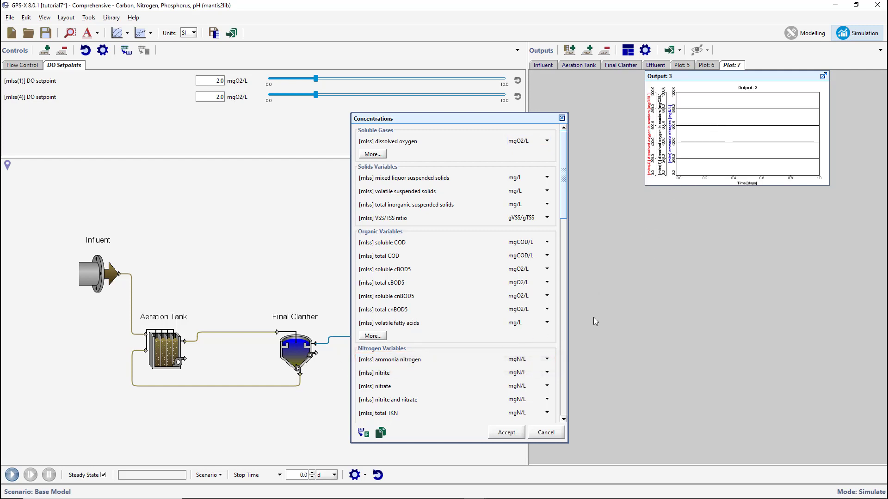
{"action": "left_click", "coordinate": [507, 433]}
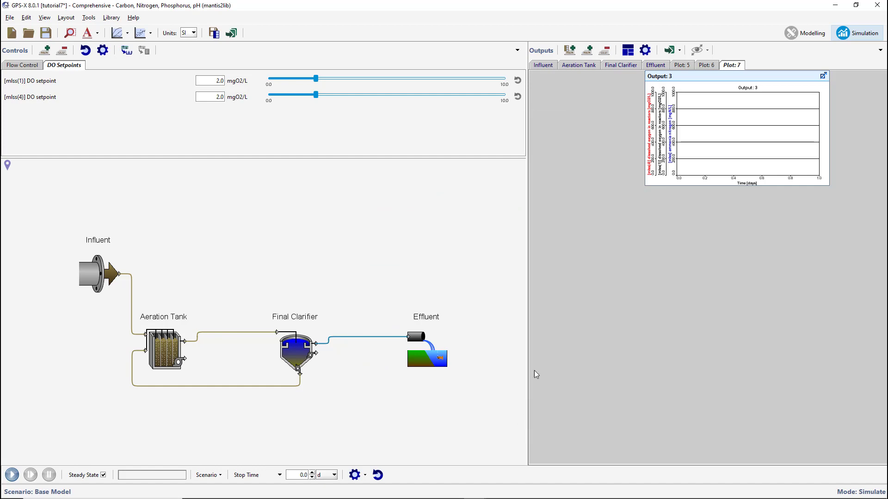
- Title the plot 'Aeration DO and NH3-N', set variable maxima to 10, and maximize it
{"action": "left_click", "coordinate": [645, 50]}
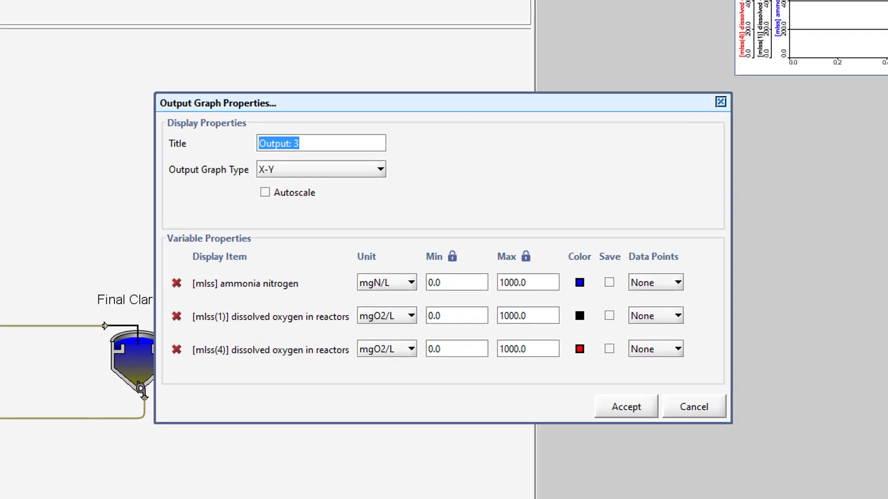
{"action": "type", "text": "Aeration DO and NH3-N"}
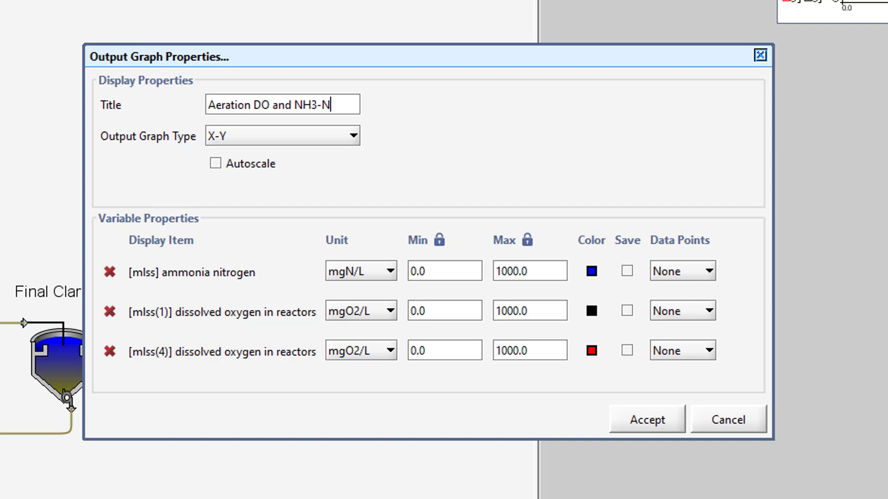
{"action": "left_click", "coordinate": [551, 267]}
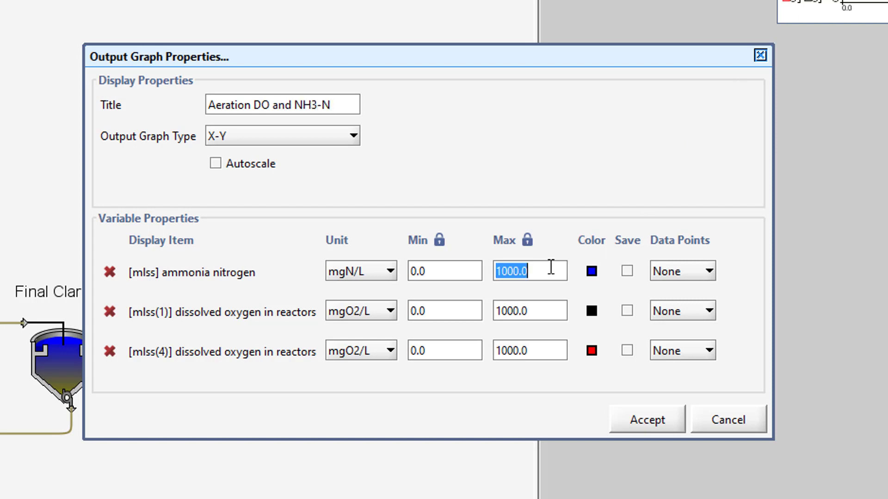
{"action": "type", "text": "10"}
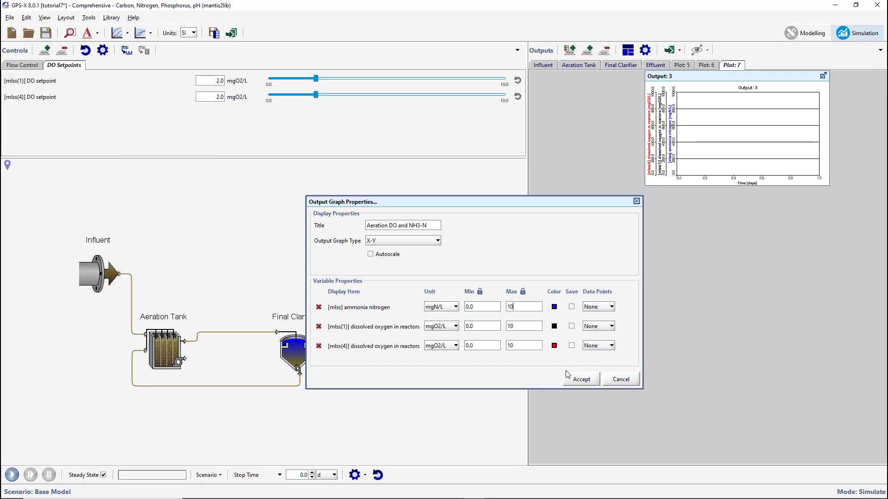
{"action": "left_click", "coordinate": [575, 378]}
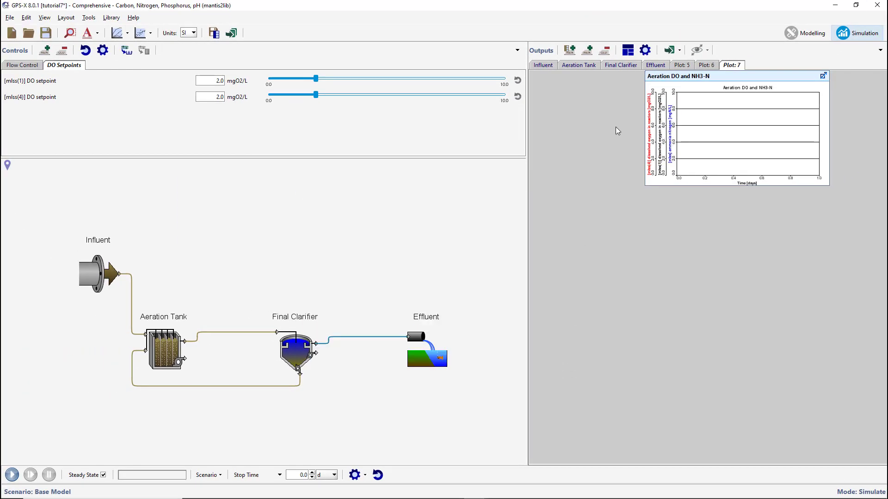
{"action": "left_click", "coordinate": [627, 50]}
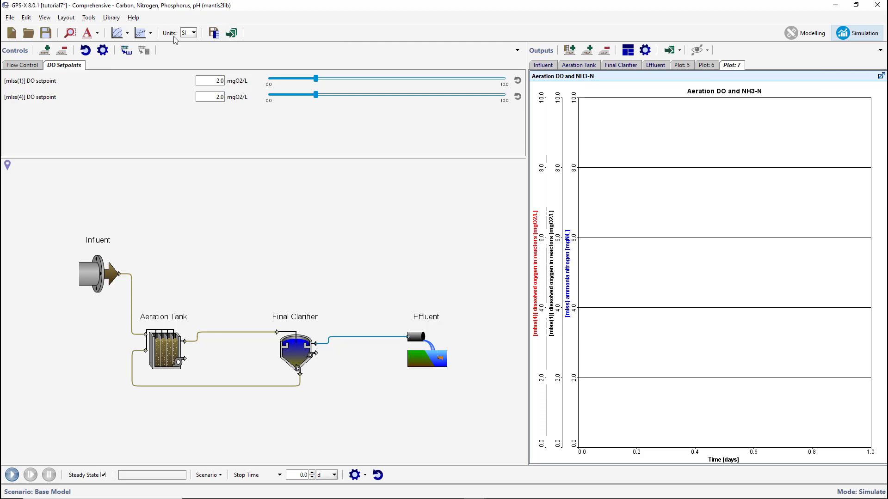
- Save the model and start a simulation with a 20.0-day stop time
{"action": "left_click", "coordinate": [48, 36]}
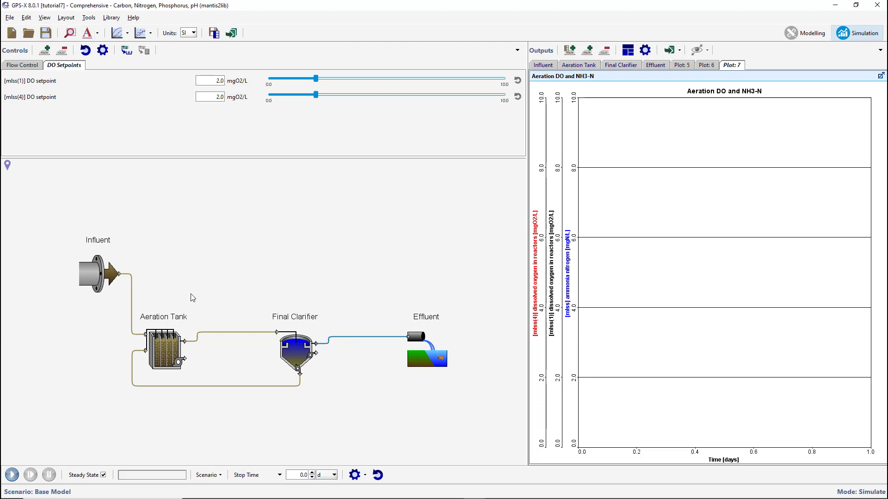
{"action": "double_click", "coordinate": [302, 475]}
{"action": "type", "text": "20.0"}
{"action": "left_click", "coordinate": [12, 475]}
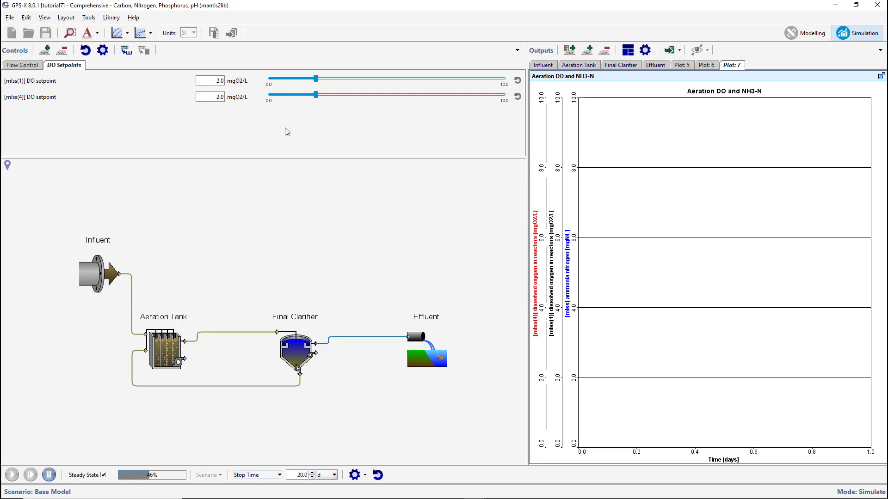
- Adjust the mlss(1) DO setpoint slider mid-run to 1.61, then enter Modelling mode
{"action": "left_click_drag", "start_coordinate": [316, 79], "coordinate": [413, 85]}
{"action": "left_click", "coordinate": [37, 66]}
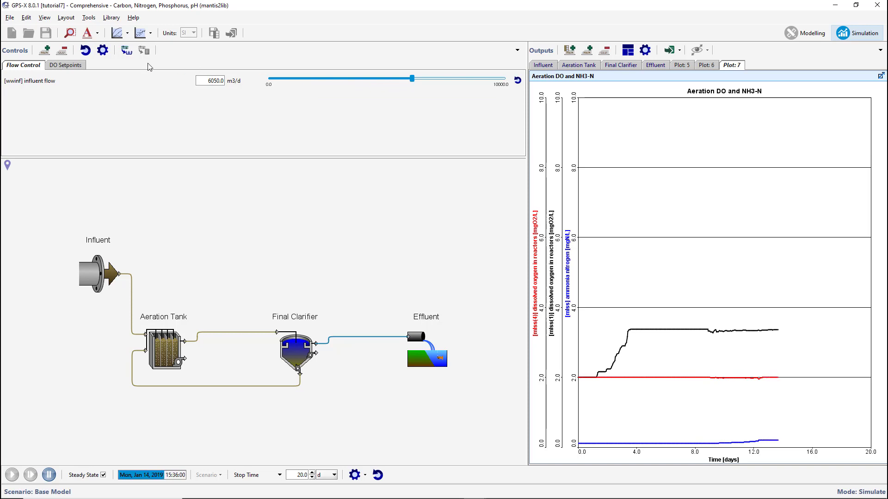
{"action": "left_click", "coordinate": [75, 65]}
{"action": "left_click_drag", "start_coordinate": [348, 81], "coordinate": [307, 81]}
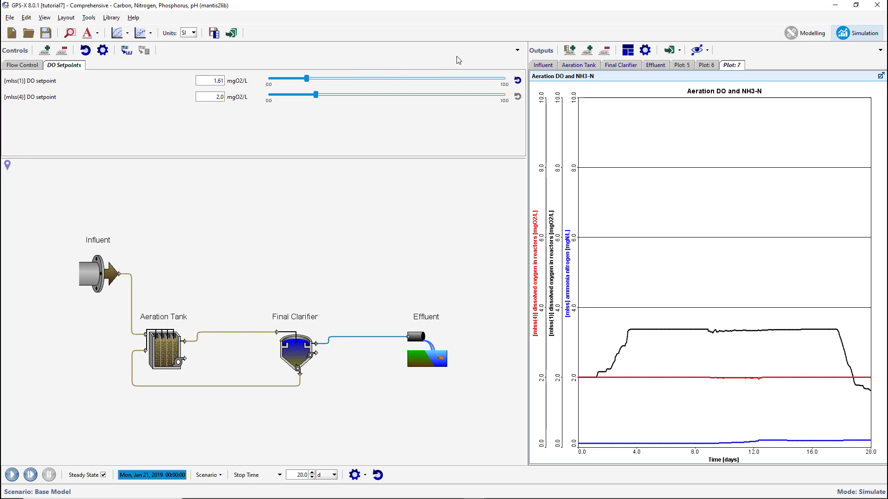
{"action": "left_click", "coordinate": [787, 38]}
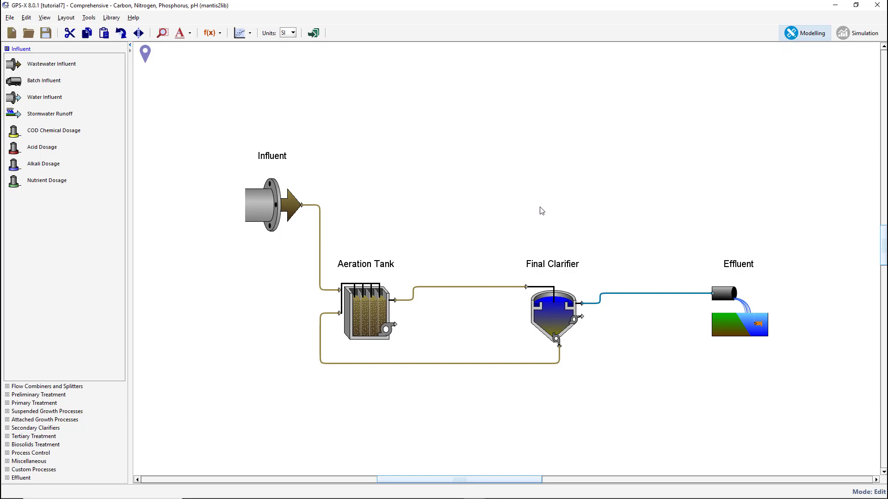
- Copy the Aeration Tank mixed liquor suspended solids cryptic name, xmlss, to the clipboard
{"action": "right_click", "coordinate": [397, 301]}
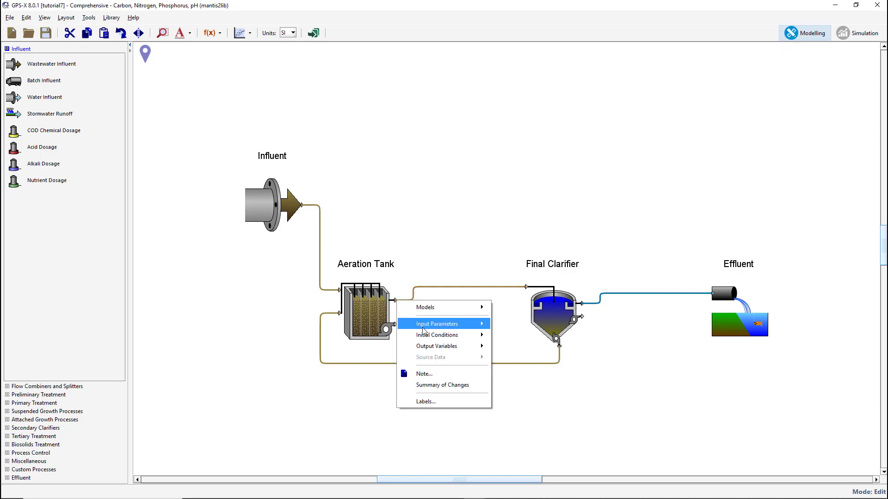
{"action": "mouse_move", "coordinate": [435, 346]}
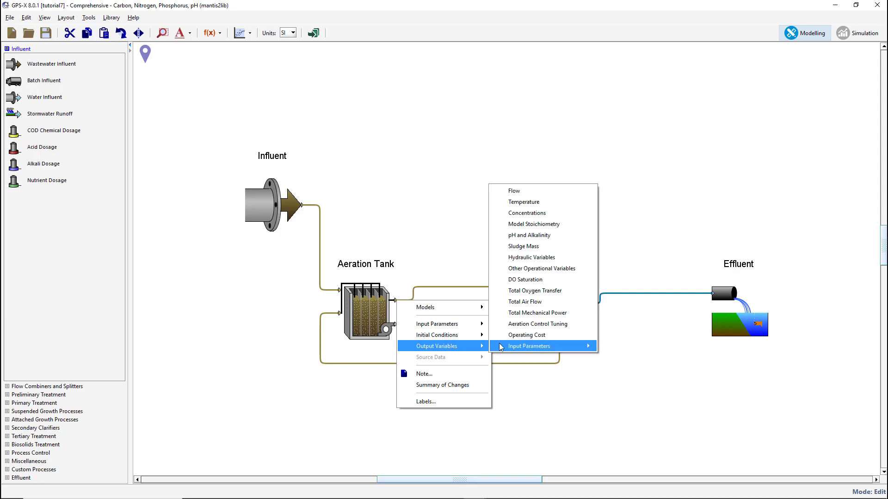
{"action": "left_click", "coordinate": [526, 213]}
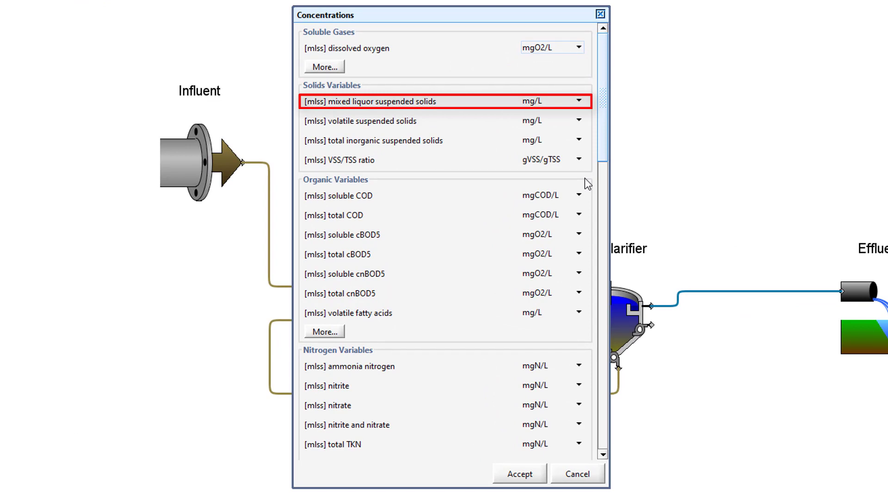
{"action": "right_click", "coordinate": [416, 106]}
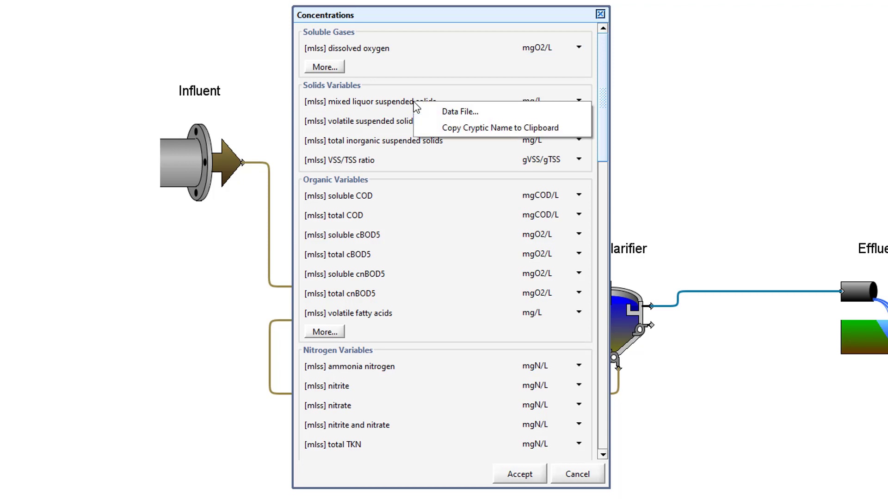
{"action": "left_click", "coordinate": [446, 123]}
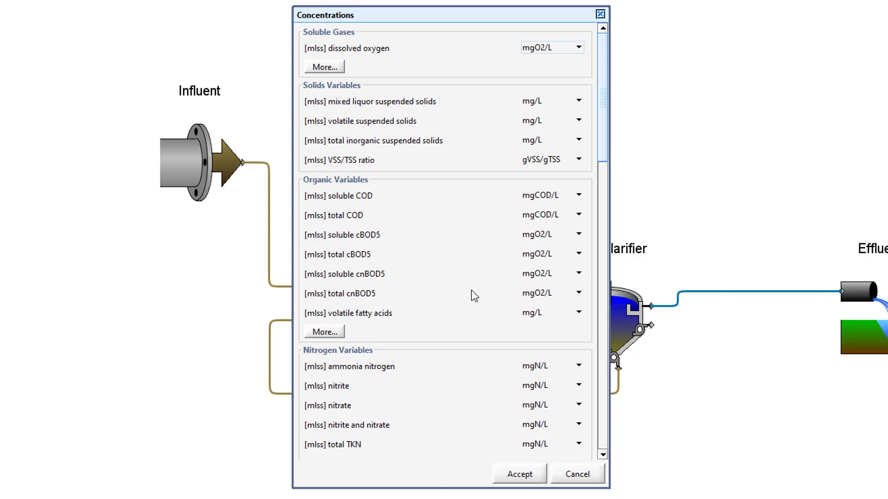
{"action": "left_click", "coordinate": [519, 475]}
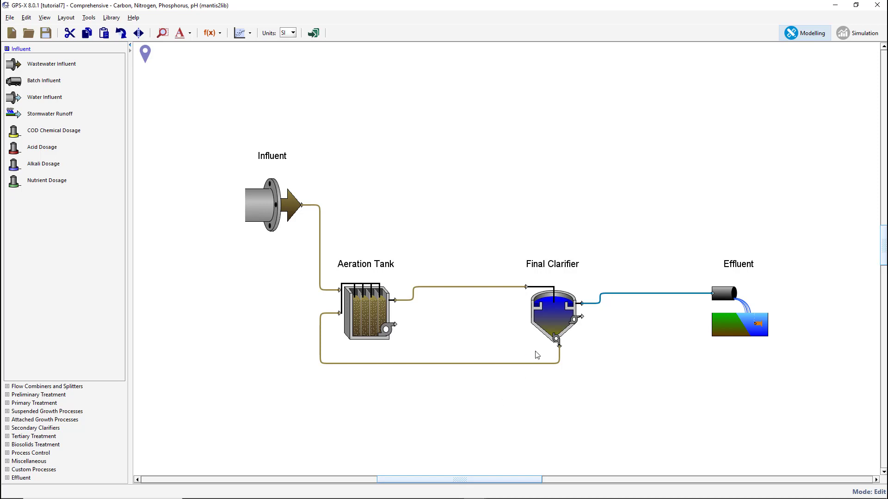
{"action": "right_click", "coordinate": [560, 319]}
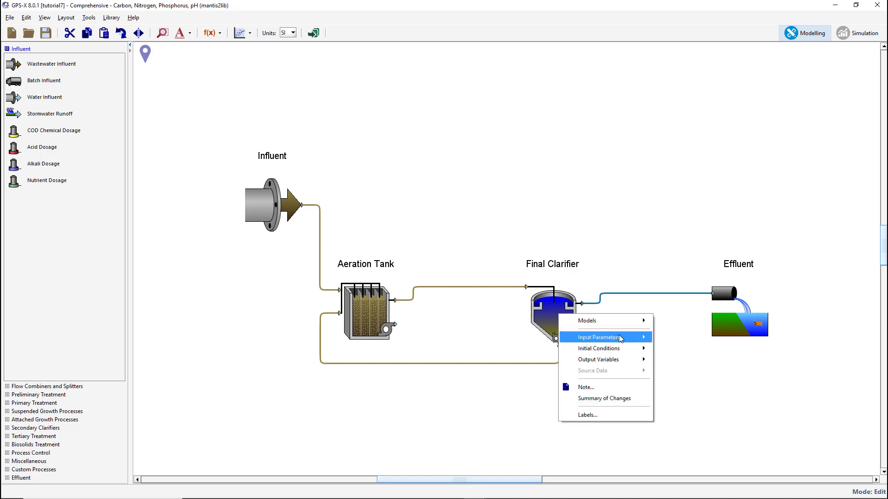
- Turn on the Final Clarifier's pumped-flow controller with setpoint 2000 and open its More settings
{"action": "mouse_move", "coordinate": [621, 338]}
{"action": "left_click", "coordinate": [682, 348]}
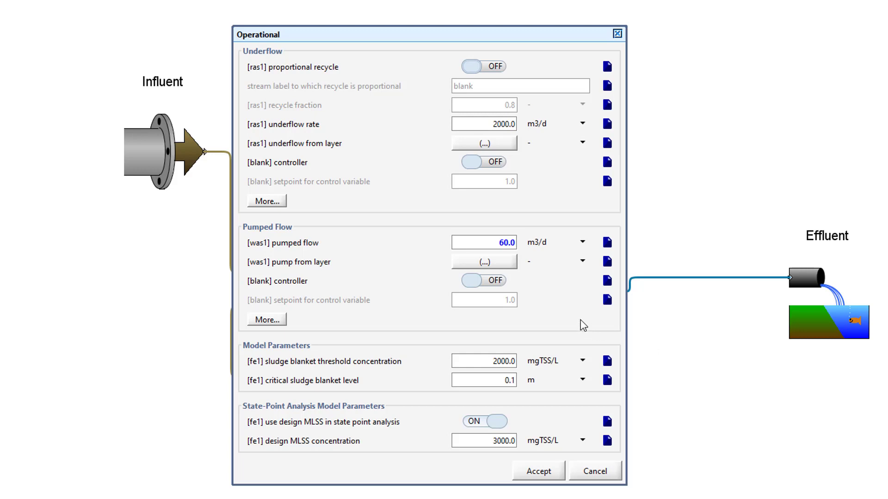
{"action": "left_click", "coordinate": [480, 284]}
{"action": "double_click", "coordinate": [487, 298]}
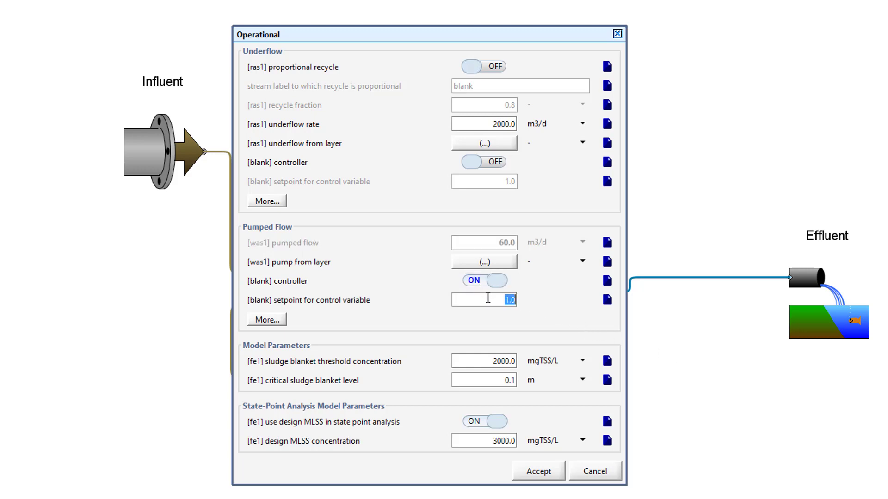
{"action": "type", "text": "2000"}
{"action": "key", "text": "Return"}
{"action": "left_click", "coordinate": [267, 320]}
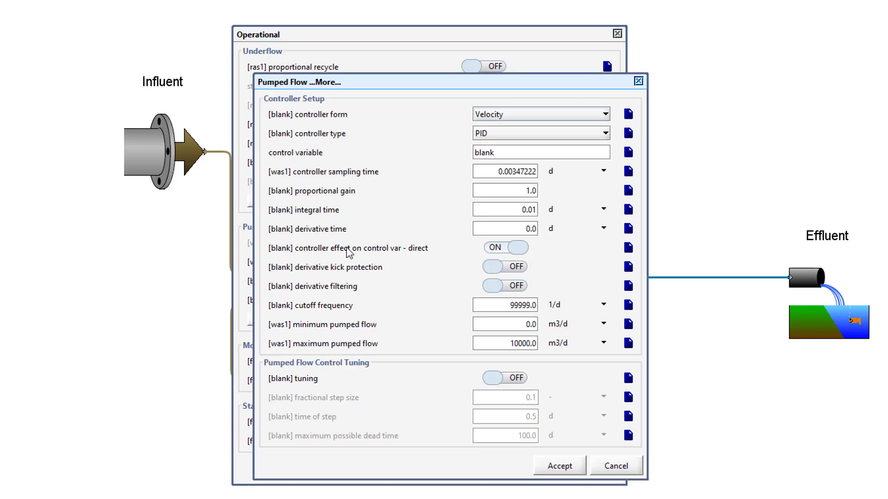
- Set the controller's control variable to xmlss and sampling time to 0.05 d
{"action": "double_click", "coordinate": [491, 154]}
{"action": "type", "text": "xmlss"}
{"action": "double_click", "coordinate": [487, 167]}
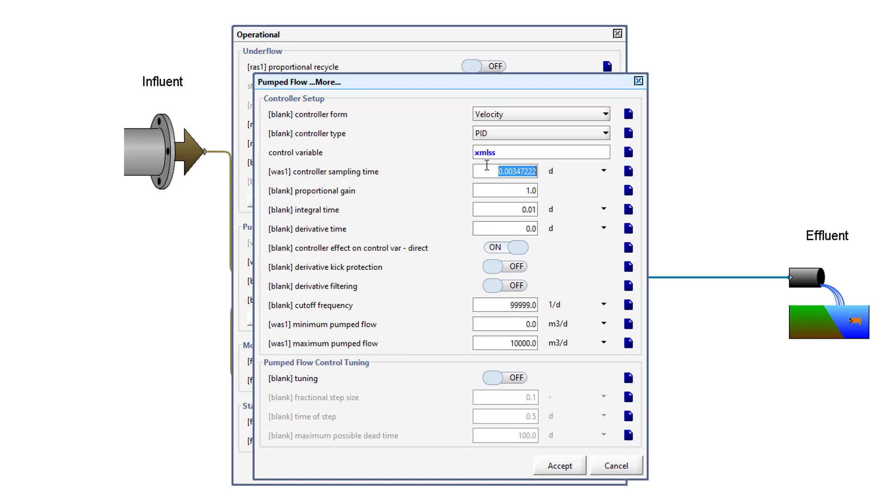
{"action": "type", "text": "0.05"}
{"action": "key", "text": "Return"}
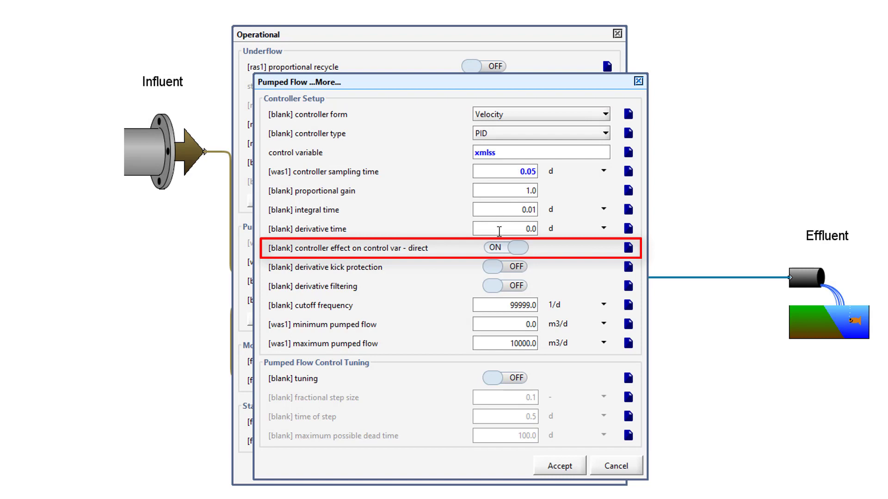
- Turn direct effect off, cap maximum pumped flow at 200 m3/d, and accept both dialogs
{"action": "left_click", "coordinate": [504, 249]}
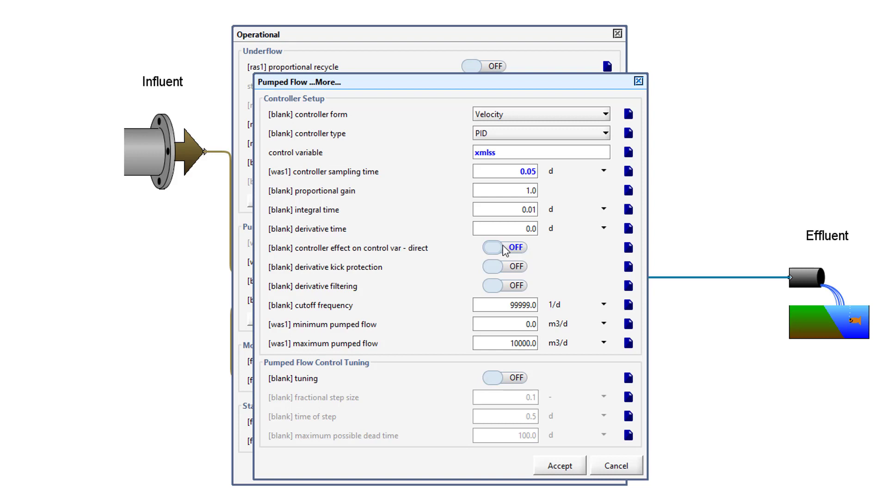
{"action": "double_click", "coordinate": [509, 340]}
{"action": "type", "text": "200"}
{"action": "key", "text": "Return"}
{"action": "left_click", "coordinate": [559, 466]}
{"action": "left_click", "coordinate": [539, 473]}
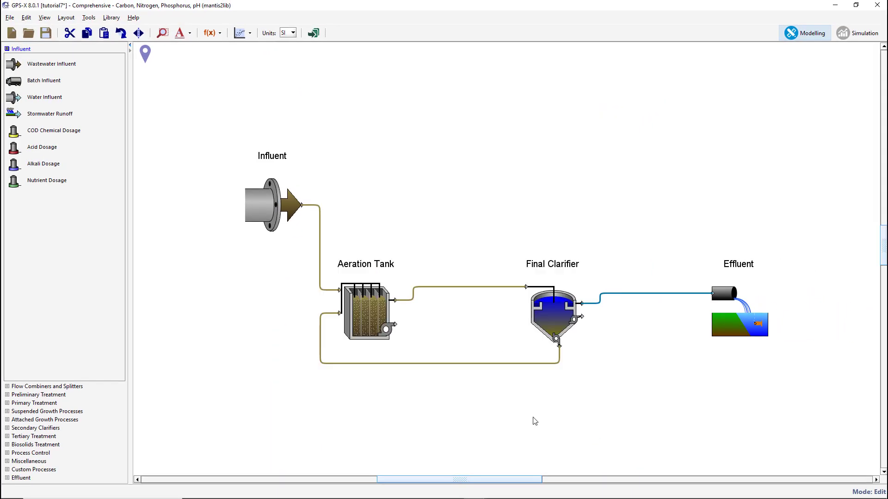
- Save, switch to simulation mode, and add the xmlss controller switch and setpoint to a new controls tab
{"action": "left_click", "coordinate": [47, 33]}
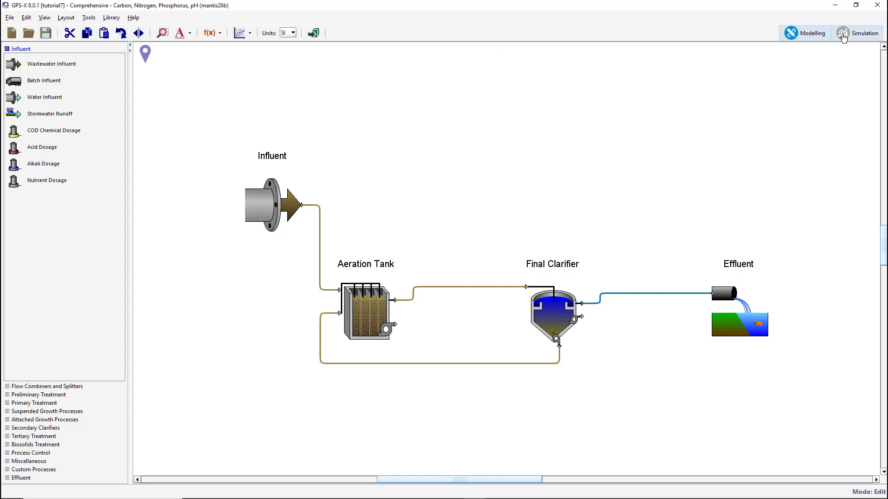
{"action": "left_click", "coordinate": [842, 36]}
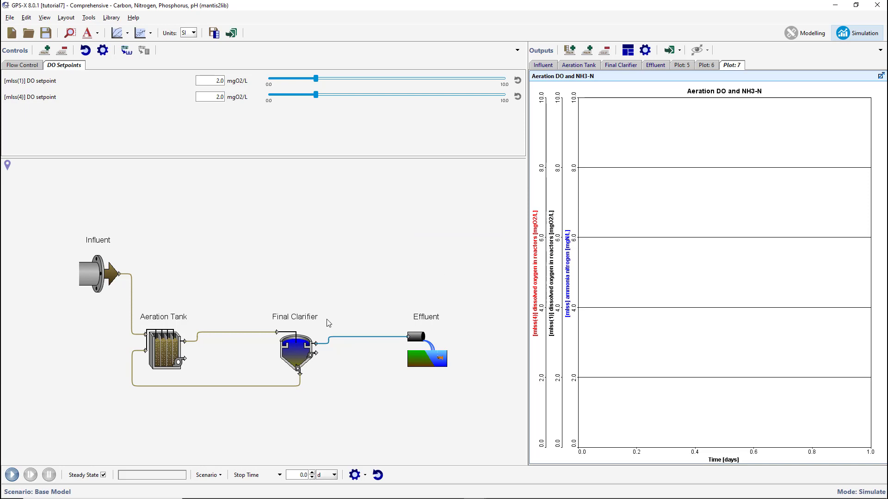
{"action": "right_click", "coordinate": [302, 345]}
{"action": "mouse_move", "coordinate": [351, 373]}
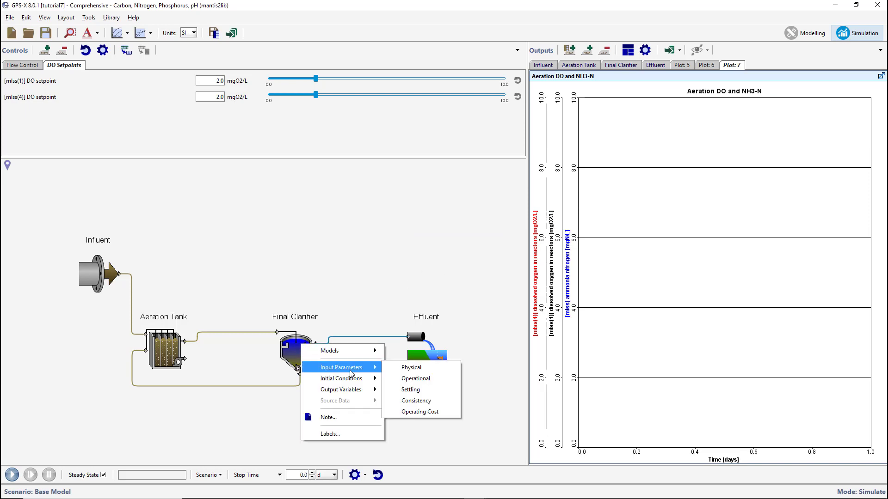
{"action": "left_click", "coordinate": [401, 379]}
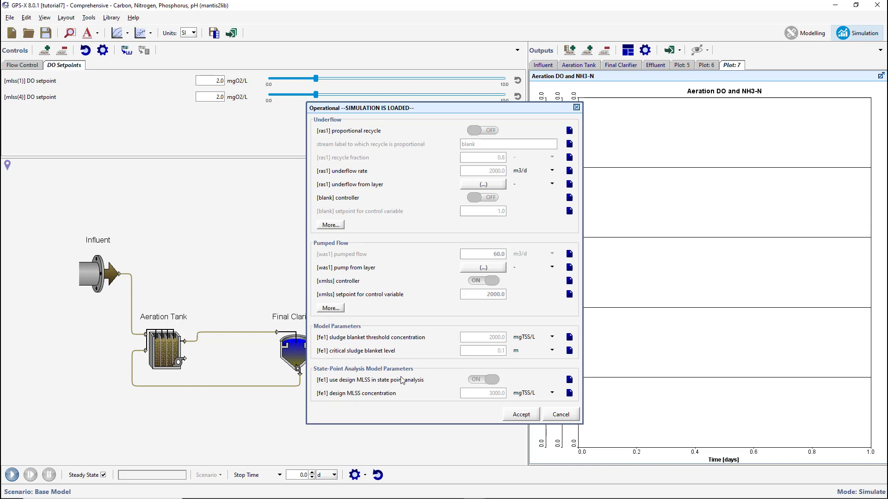
{"action": "left_click_drag", "start_coordinate": [255, 161], "coordinate": [104, 64]}
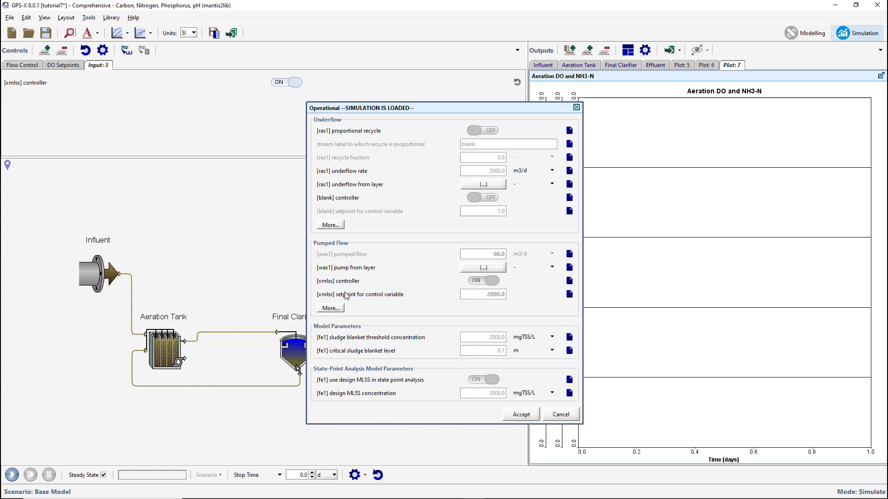
{"action": "left_click_drag", "start_coordinate": [345, 294], "coordinate": [95, 115]}
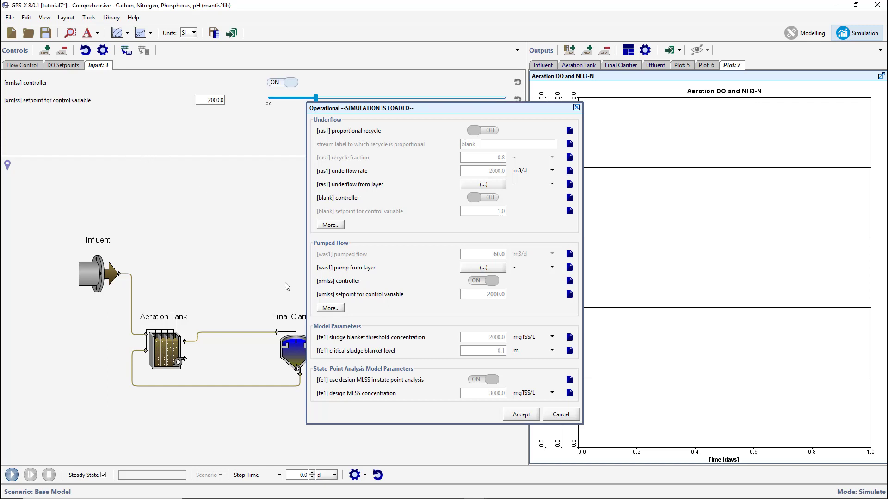
- Add the controller's proportional gain, integral time and derivative time to the controls tab
{"action": "left_click", "coordinate": [328, 309]}
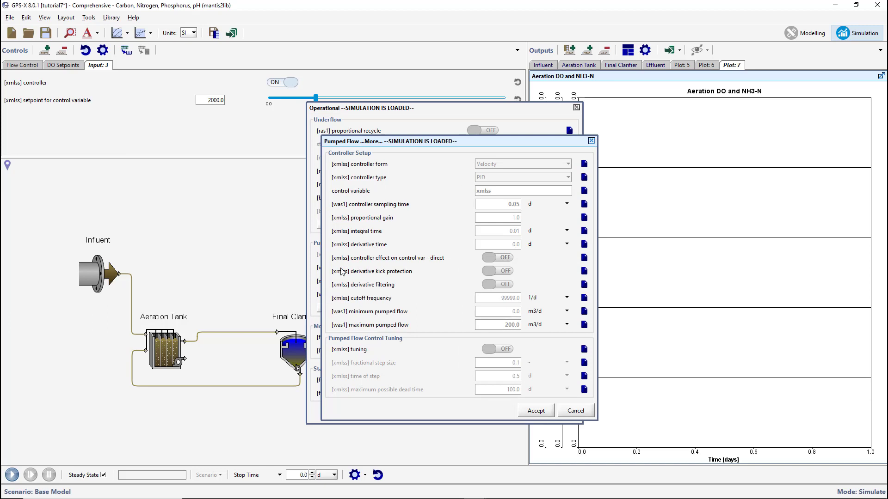
{"action": "left_click_drag", "start_coordinate": [352, 218], "coordinate": [209, 125]}
{"action": "left_click_drag", "start_coordinate": [356, 231], "coordinate": [209, 130]}
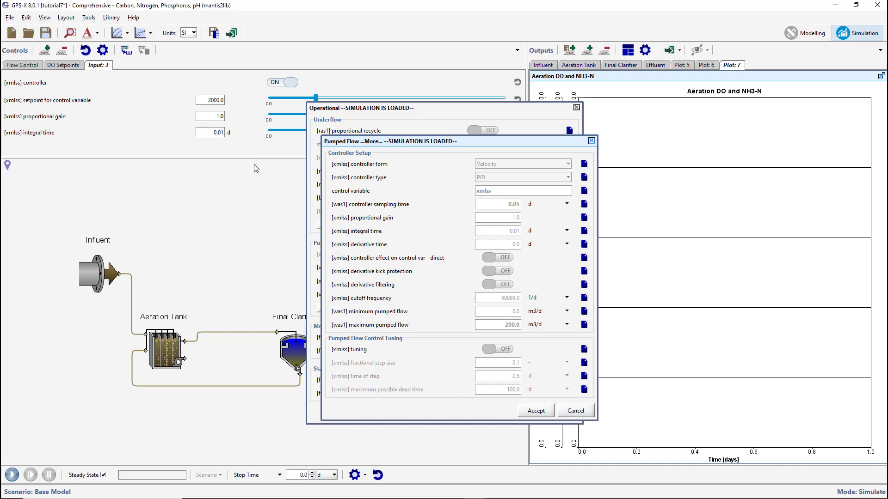
{"action": "left_click_drag", "start_coordinate": [356, 244], "coordinate": [226, 175]}
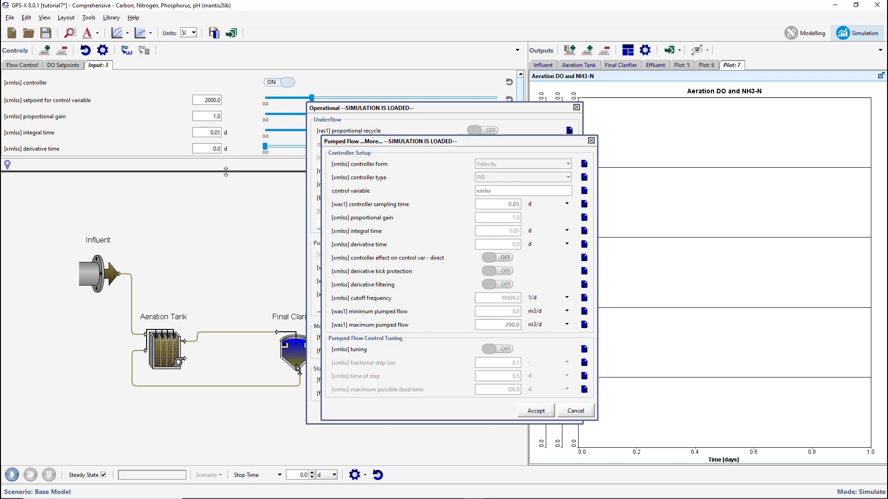
{"action": "left_click", "coordinate": [520, 409]}
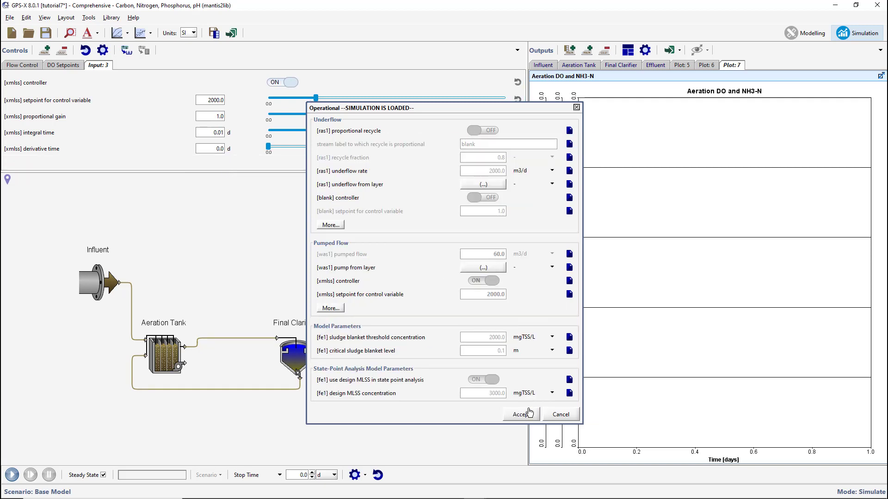
{"action": "left_click", "coordinate": [527, 411]}
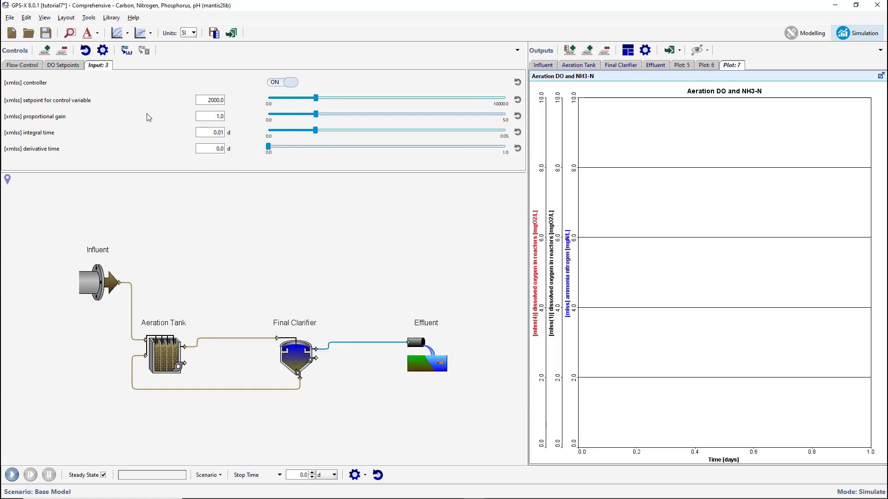
- Rename the new controls tab to 'MLSS Controls'
{"action": "double_click", "coordinate": [100, 67]}
{"action": "type", "text": "M"}
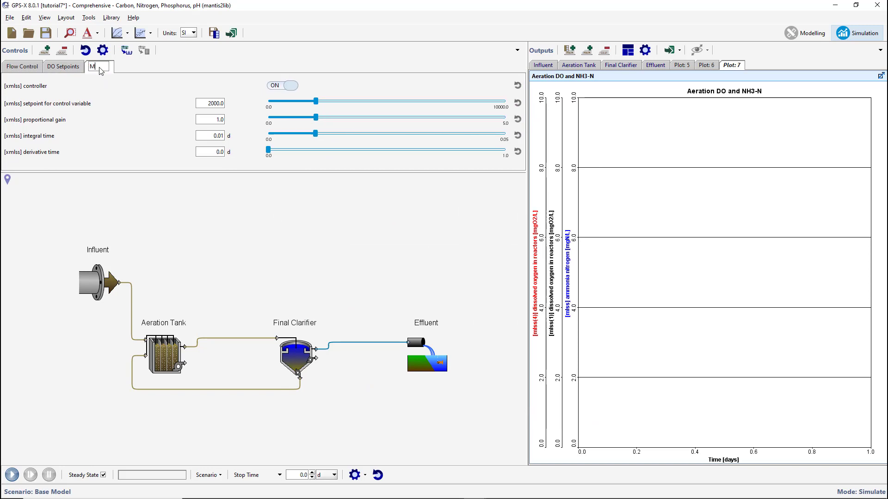
{"action": "type", "text": "LSS Controls"}
{"action": "key", "text": "Return"}
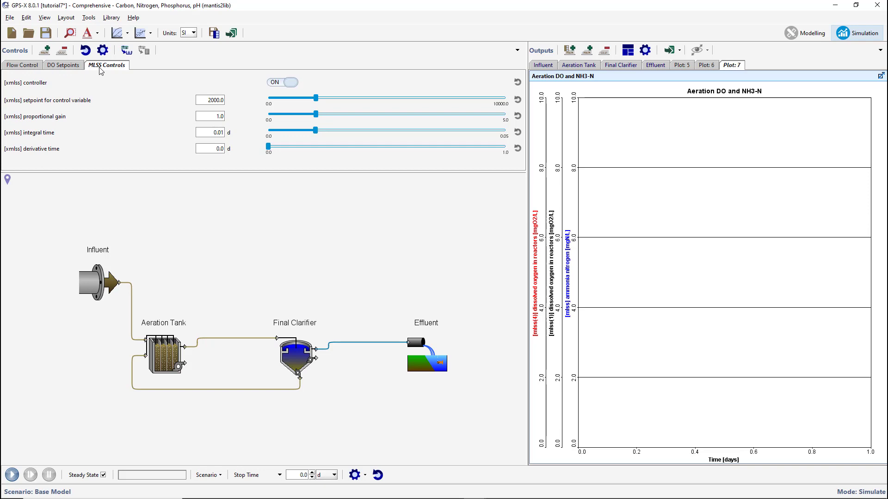
- Set the slider maximums to 4000 setpoint, 50 gain, and 10 d integral and derivative time
{"action": "left_click", "coordinate": [103, 50]}
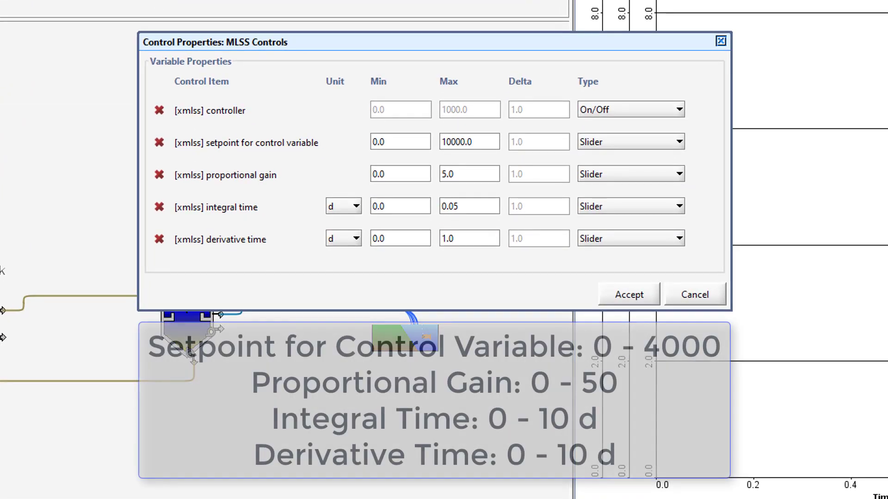
{"action": "double_click", "coordinate": [476, 137]}
{"action": "type", "text": "4000"}
{"action": "left_click", "coordinate": [477, 174]}
{"action": "double_click", "coordinate": [478, 174]}
{"action": "type", "text": "50"}
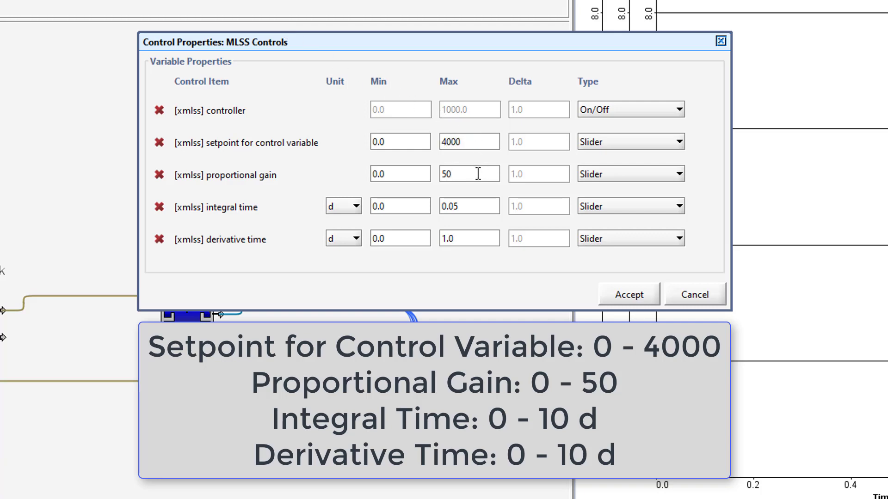
{"action": "left_click", "coordinate": [472, 203]}
{"action": "double_click", "coordinate": [472, 204]}
{"action": "type", "text": "10"}
{"action": "left_click", "coordinate": [468, 239]}
{"action": "double_click", "coordinate": [469, 239]}
{"action": "type", "text": "10"}
{"action": "left_click", "coordinate": [628, 294]}
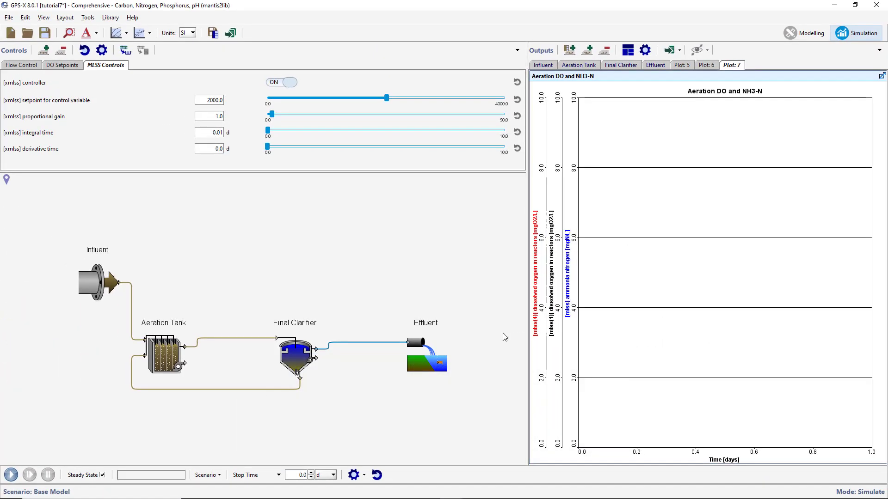
- Plot the aeration tank outlet's mixed liquor suspended solids in a new graph
{"action": "left_click", "coordinate": [188, 347]}
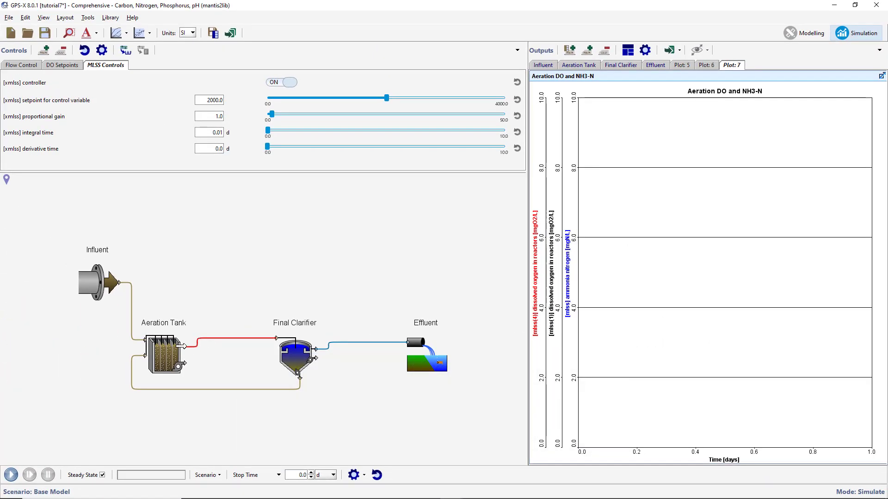
{"action": "right_click", "coordinate": [189, 347]}
{"action": "mouse_move", "coordinate": [227, 391]}
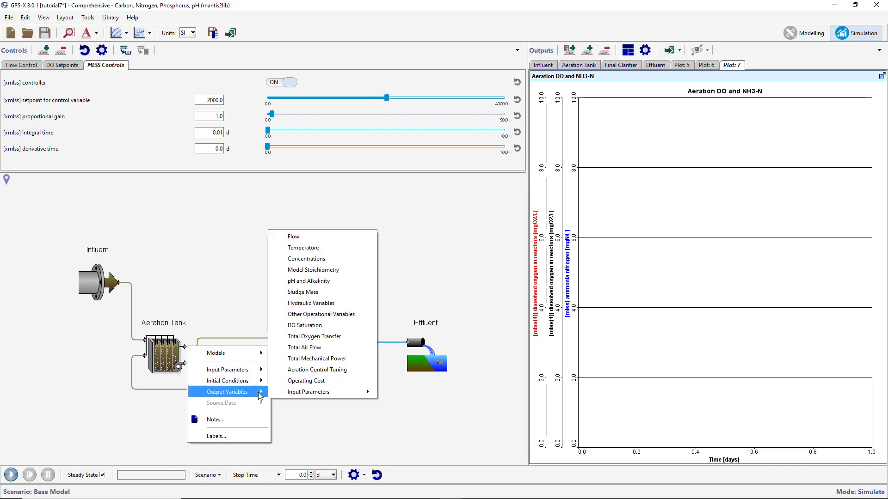
{"action": "left_click", "coordinate": [301, 260]}
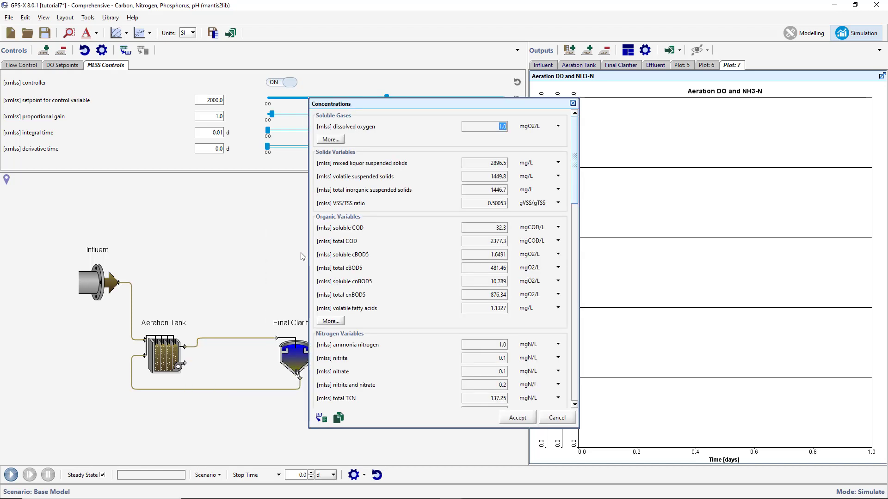
{"action": "left_click_drag", "start_coordinate": [363, 167], "coordinate": [771, 70]}
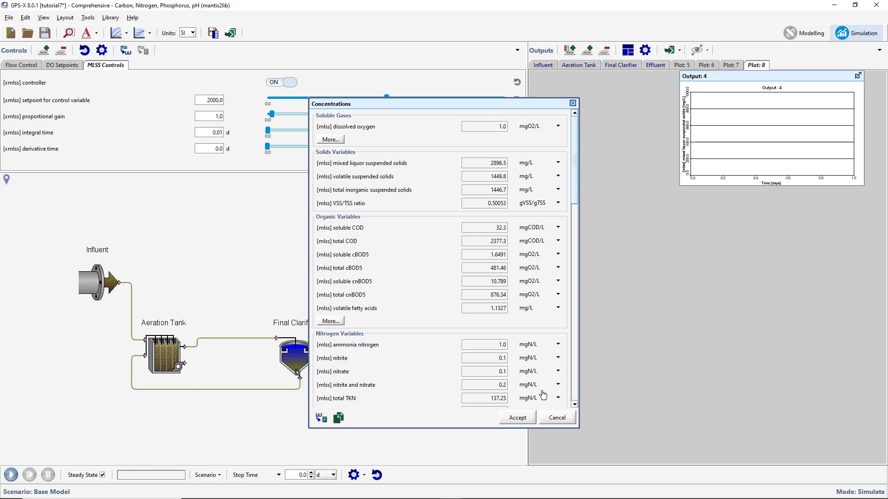
{"action": "left_click", "coordinate": [524, 418]}
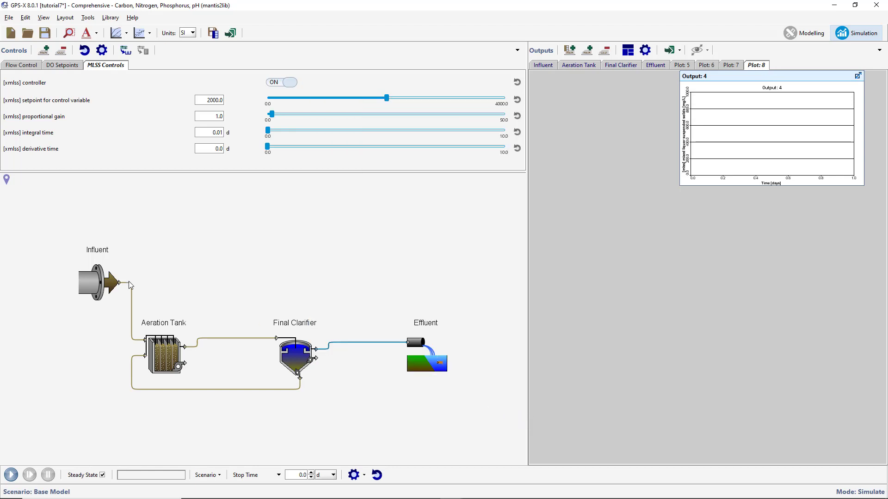
- Add the Influent flow to the new plot
{"action": "right_click", "coordinate": [99, 278]}
{"action": "mouse_move", "coordinate": [154, 323]}
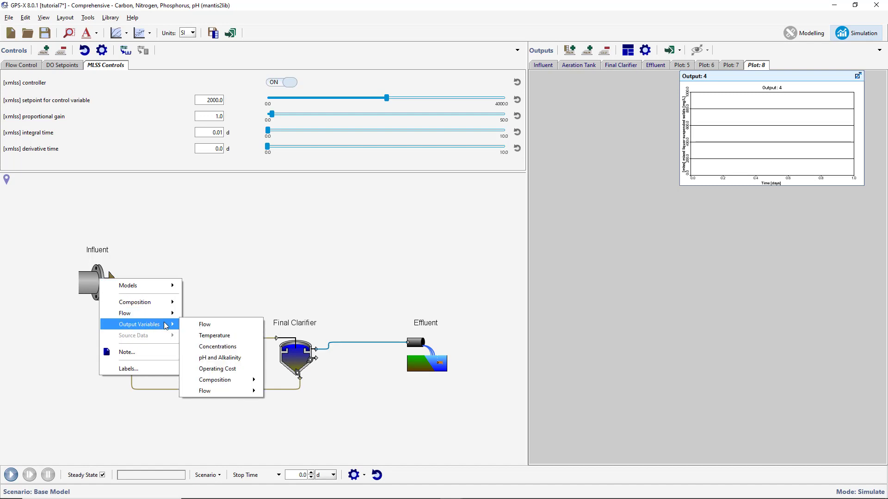
{"action": "left_click", "coordinate": [199, 325]}
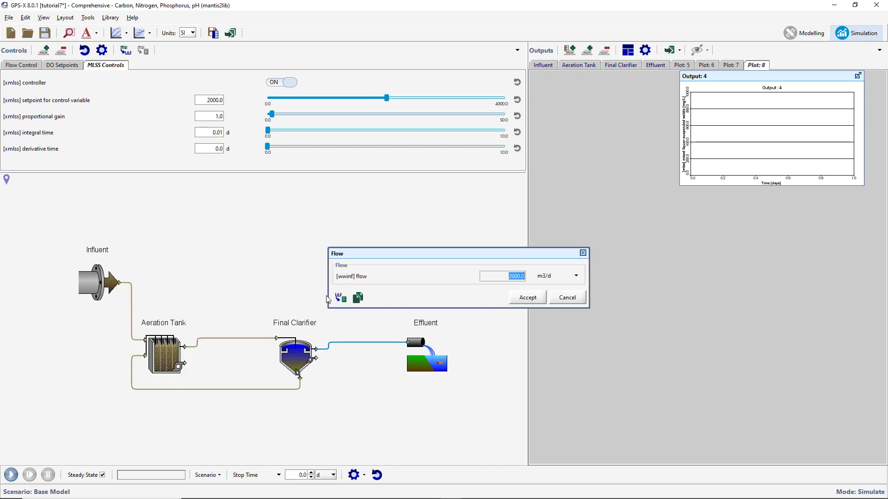
{"action": "left_click_drag", "start_coordinate": [360, 277], "coordinate": [477, 254]}
{"action": "left_click_drag", "start_coordinate": [737, 159], "coordinate": [745, 151]}
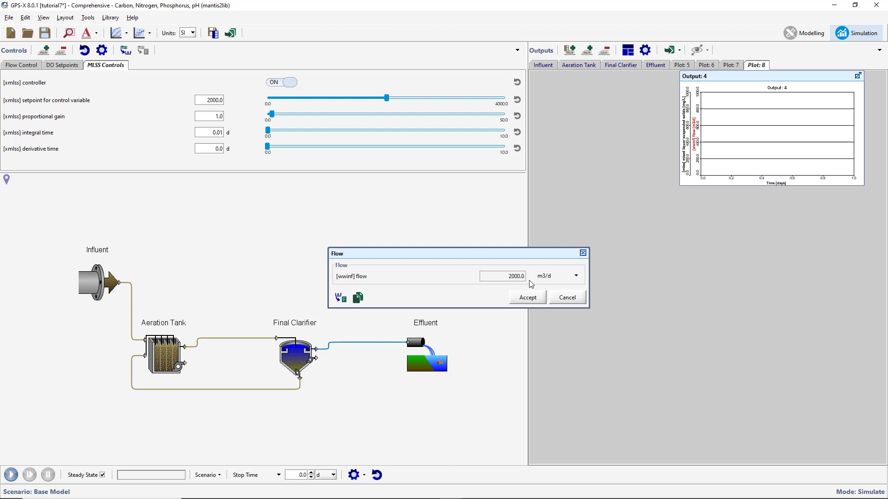
{"action": "left_click", "coordinate": [522, 298]}
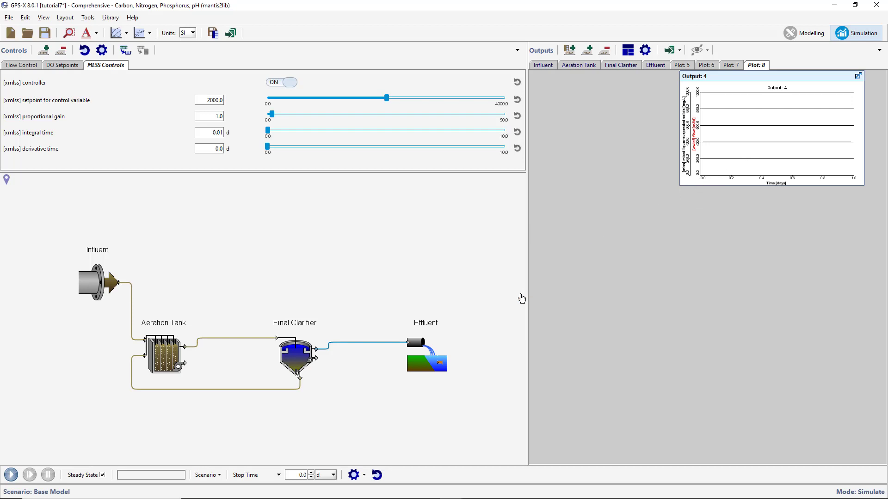
- Add the clarifier's was1 flow to the new plot
{"action": "right_click", "coordinate": [318, 359]}
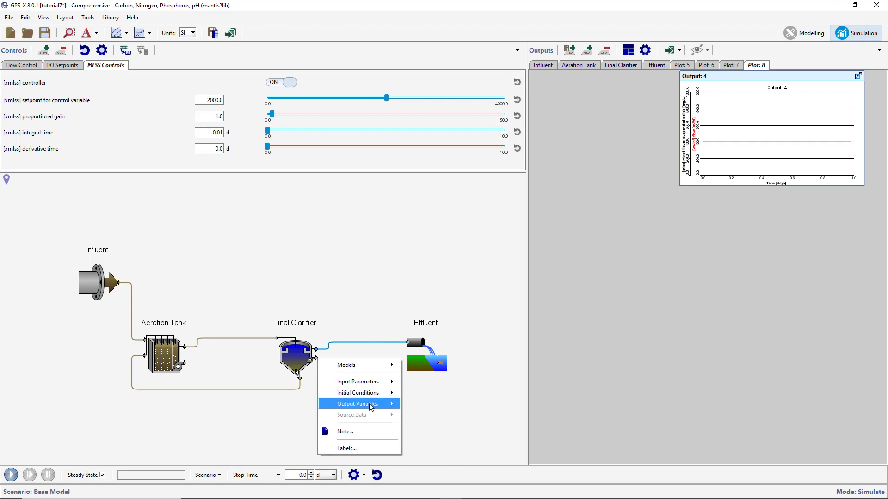
{"action": "mouse_move", "coordinate": [369, 403]}
{"action": "left_click", "coordinate": [410, 407]}
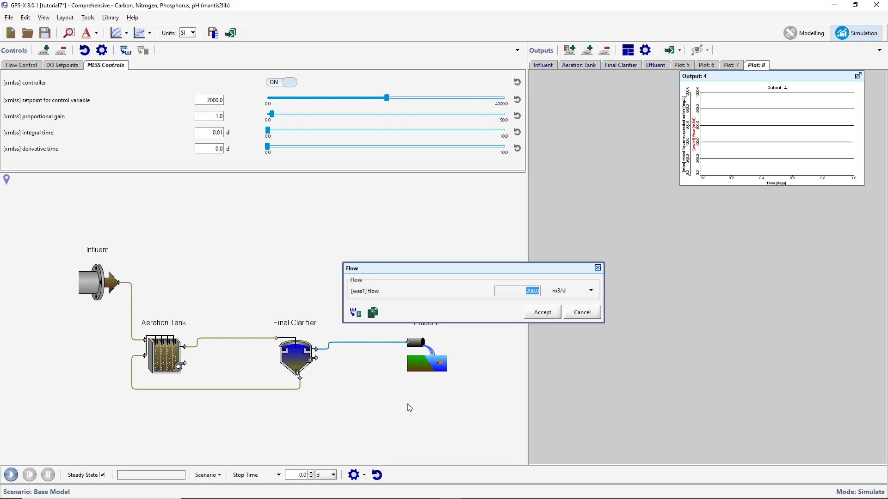
{"action": "left_click_drag", "start_coordinate": [374, 292], "coordinate": [729, 149]}
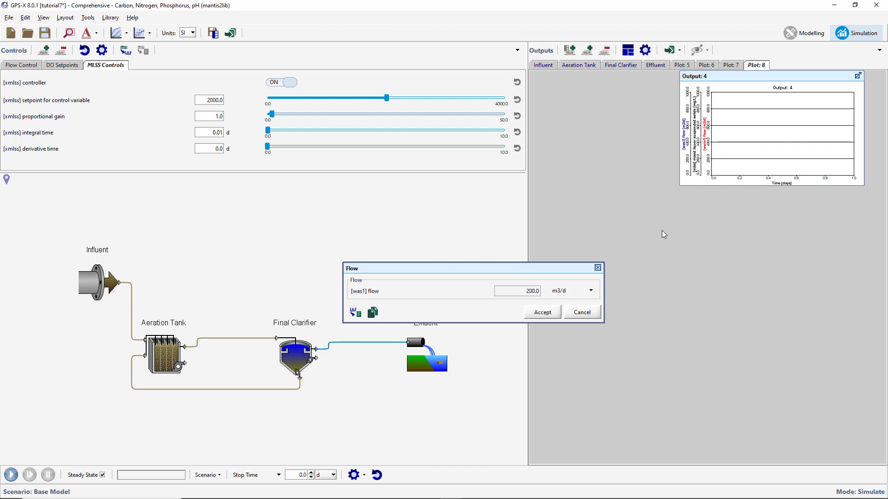
{"action": "left_click", "coordinate": [539, 312]}
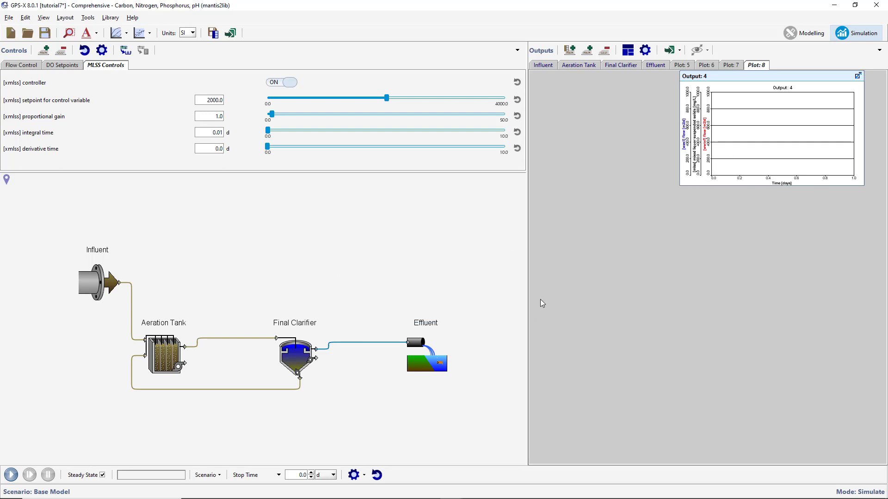
- Title the Plot 8 graph 'Influent Flow, MLSS and Wastage Flow'
{"action": "left_click", "coordinate": [645, 51]}
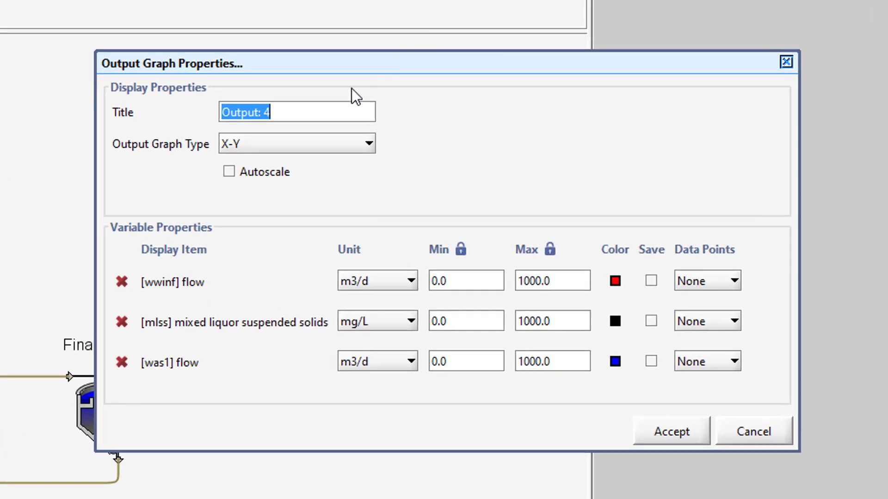
{"action": "left_click", "coordinate": [331, 110]}
{"action": "key", "text": "ctrl+a"}
{"action": "type", "text": "Infuent Flow, ML"}
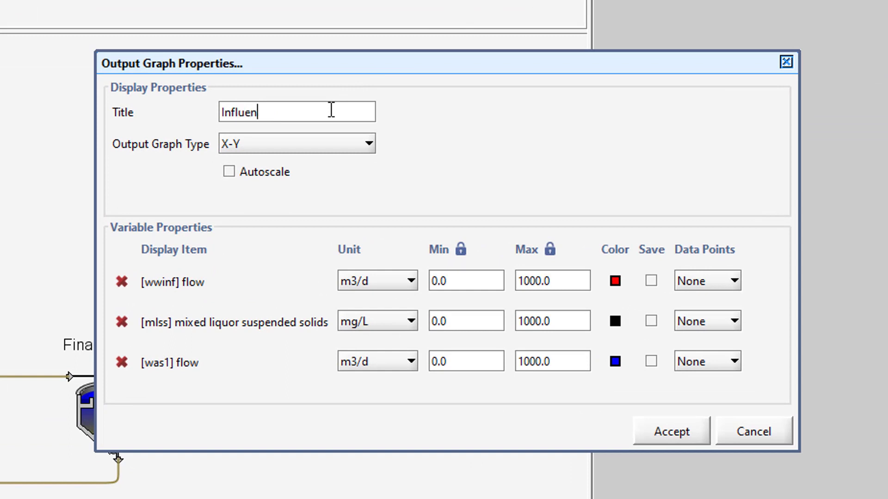
{"action": "type", "text": "SS "}
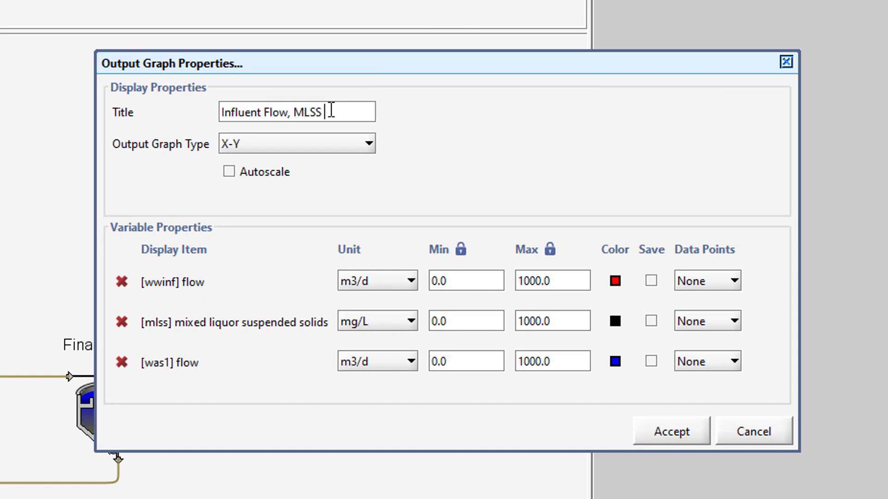
{"action": "type", "text": "and Wastage Flow"}
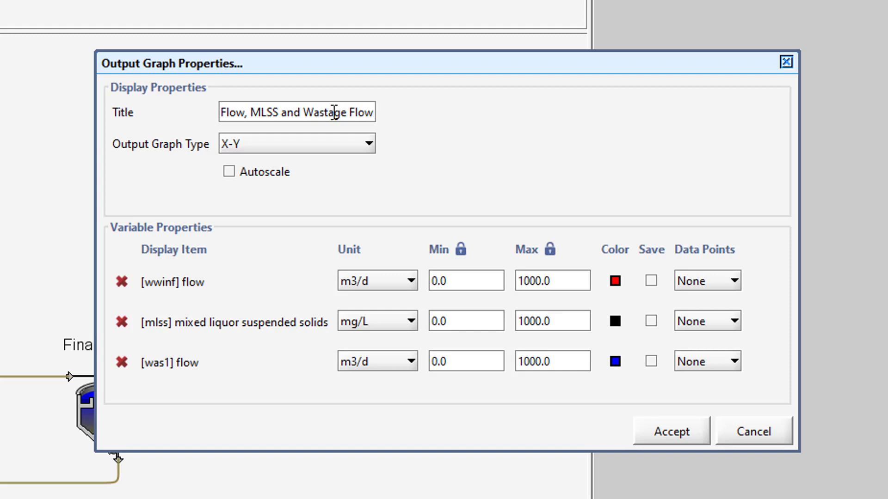
- Set the axis maxima to 5000 for influent flow, 5000 for MLSS and 600 for was1 flow
{"action": "double_click", "coordinate": [547, 277]}
{"action": "type", "text": "5000"}
{"action": "double_click", "coordinate": [540, 321]}
{"action": "type", "text": "5000"}
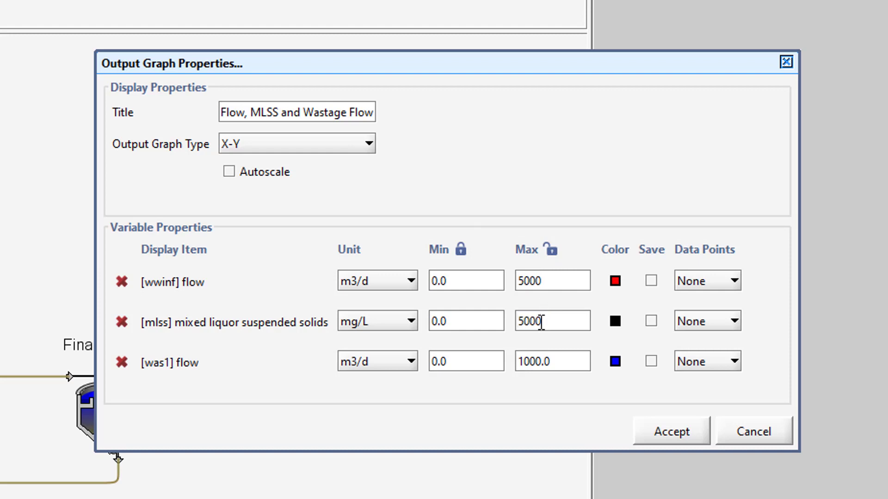
{"action": "double_click", "coordinate": [539, 360]}
{"action": "type", "text": "600"}
{"action": "left_click", "coordinate": [644, 425]}
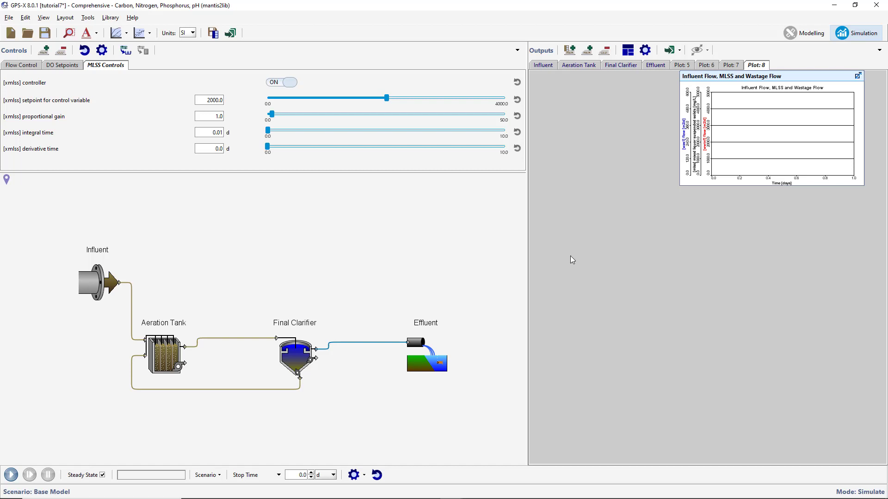
- Maximise Plot 8 to fill the outputs area, then create a 'Sinusoidal' scenario from the Base Model
{"action": "left_click", "coordinate": [627, 51]}
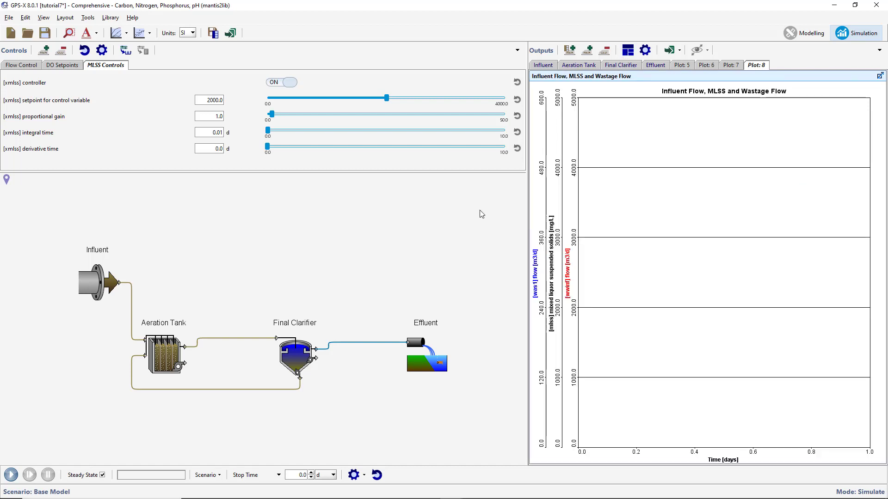
{"action": "left_click", "coordinate": [216, 475]}
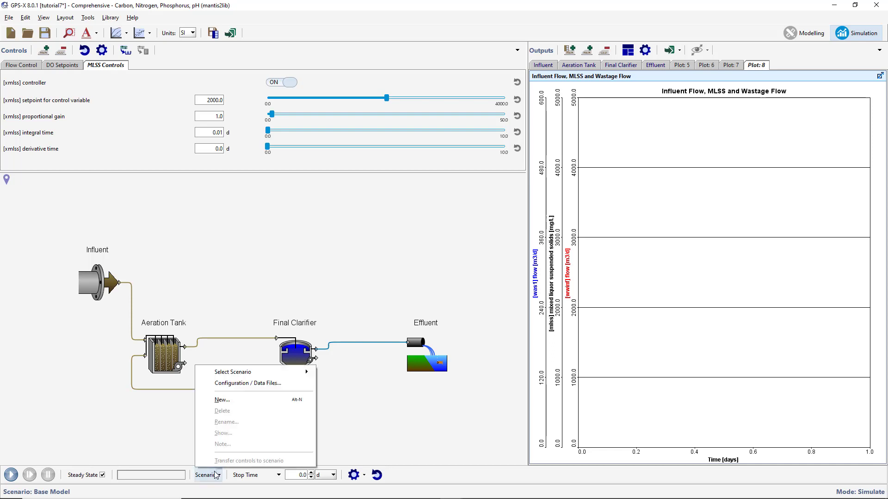
{"action": "left_click", "coordinate": [229, 400]}
{"action": "type", "text": "Sinuso"}
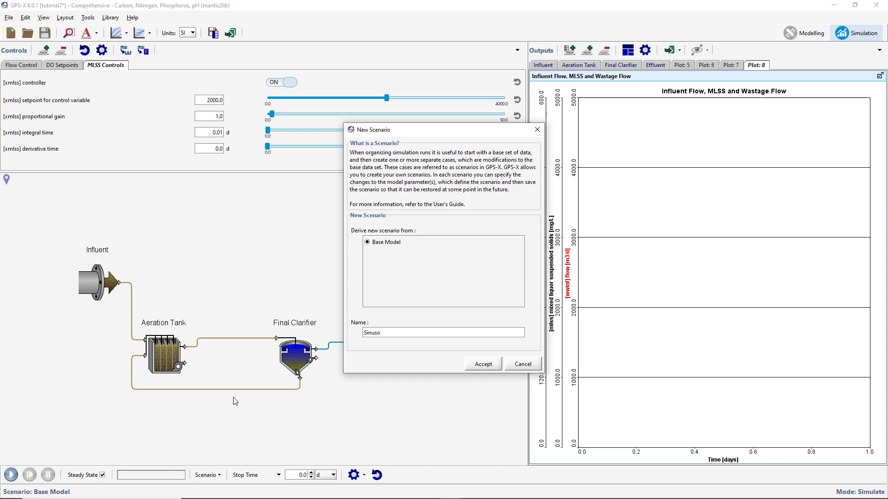
{"action": "type", "text": "idal"}
{"action": "left_click", "coordinate": [482, 364]}
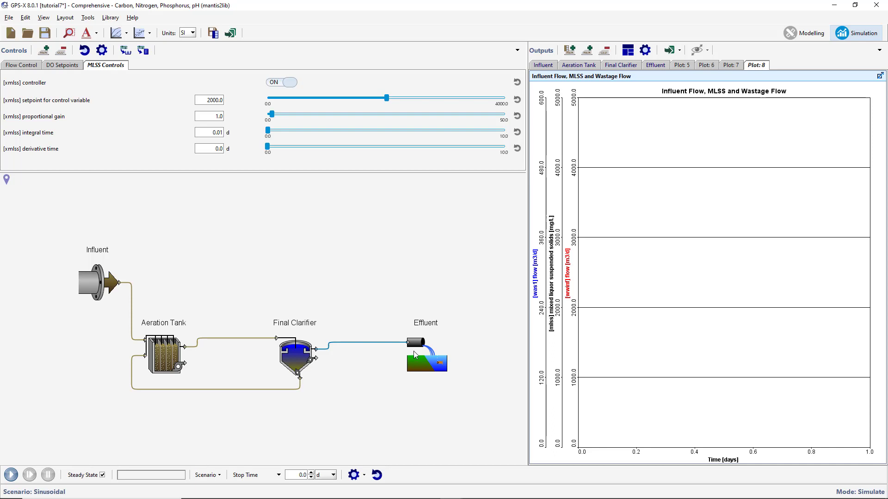
- Switch the Influent flow type from Data to Sinusoidal and save the project
{"action": "right_click", "coordinate": [98, 285]}
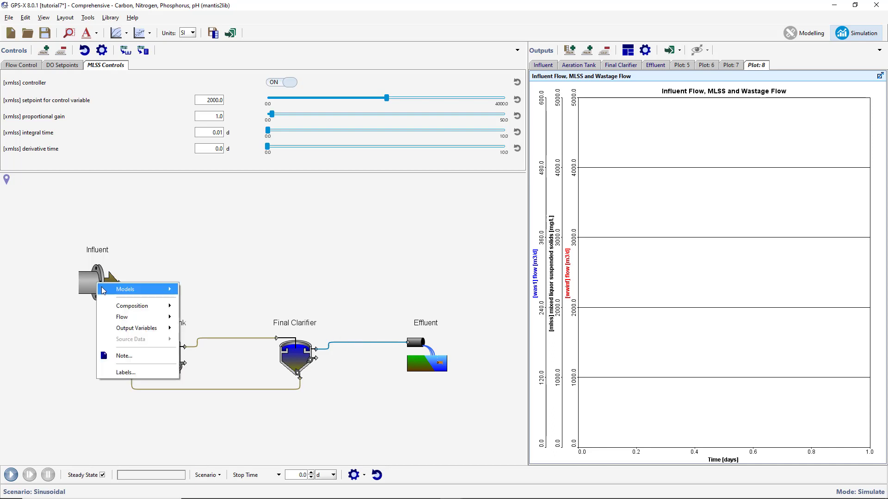
{"action": "mouse_move", "coordinate": [138, 318]}
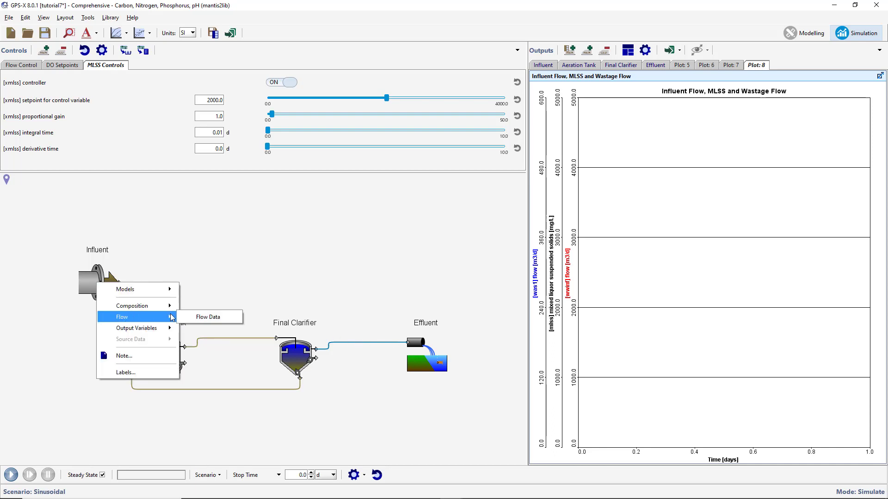
{"action": "left_click", "coordinate": [181, 317]}
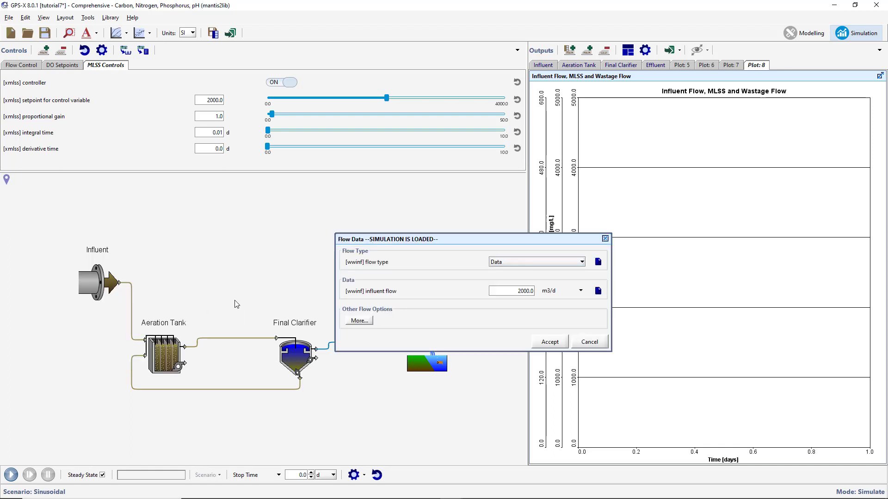
{"action": "left_click", "coordinate": [507, 263]}
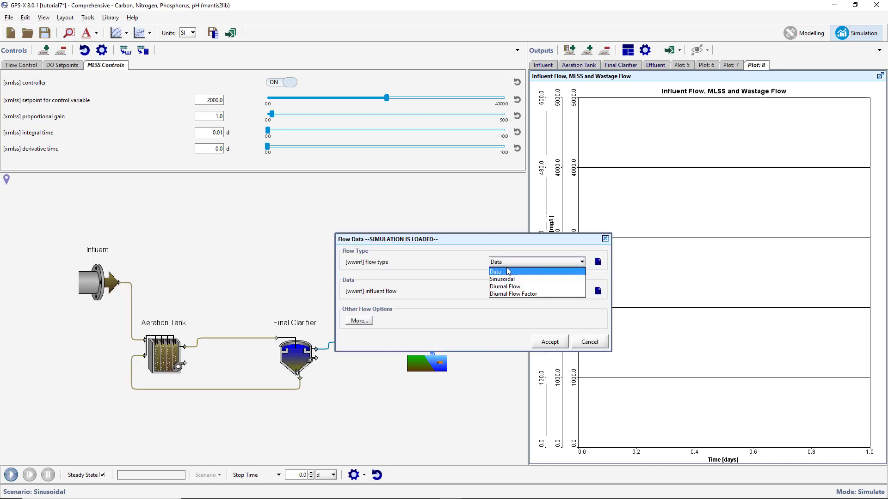
{"action": "left_click", "coordinate": [509, 279]}
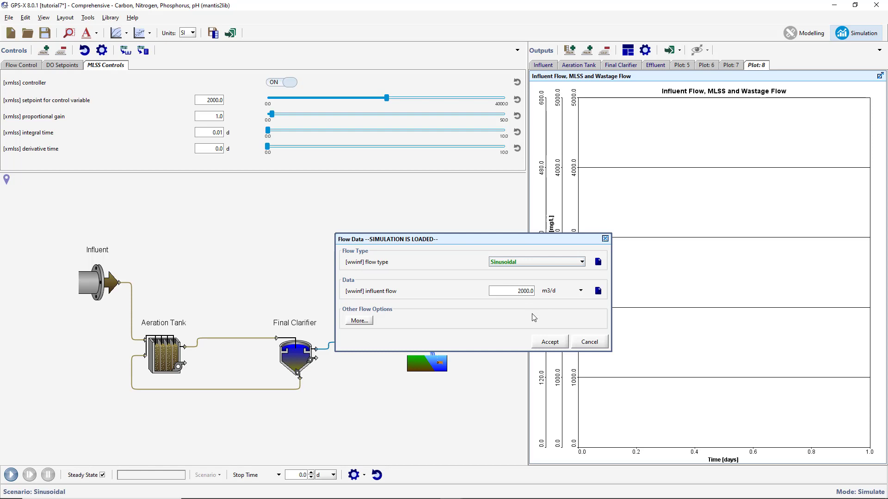
{"action": "left_click", "coordinate": [548, 342]}
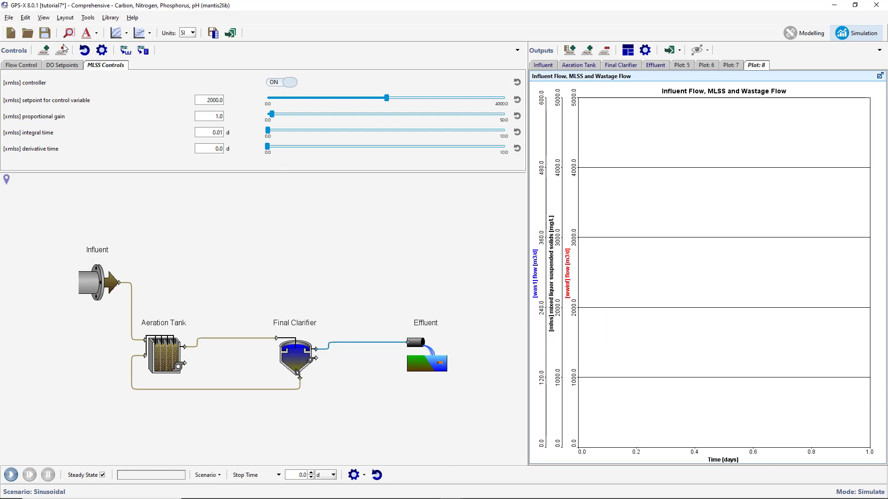
{"action": "left_click", "coordinate": [45, 33]}
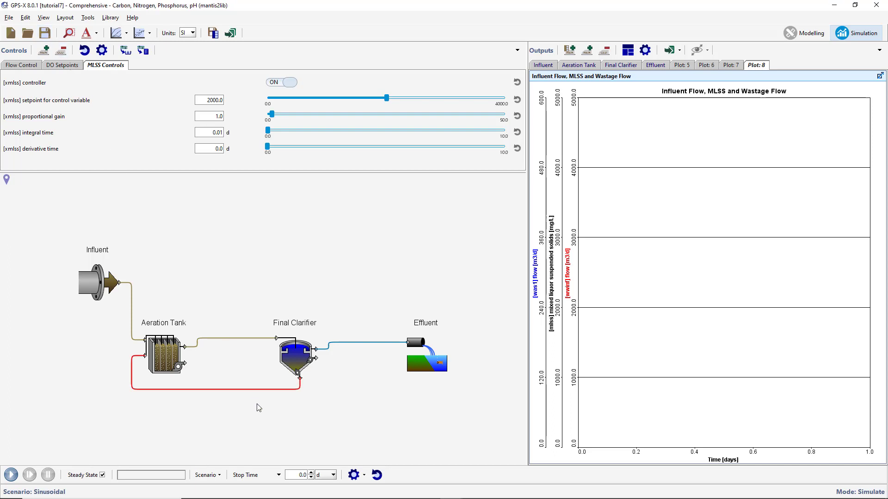
- Set the stop time to 10.0 d and run the simulation
{"action": "double_click", "coordinate": [294, 475]}
{"action": "type", "text": "10.0"}
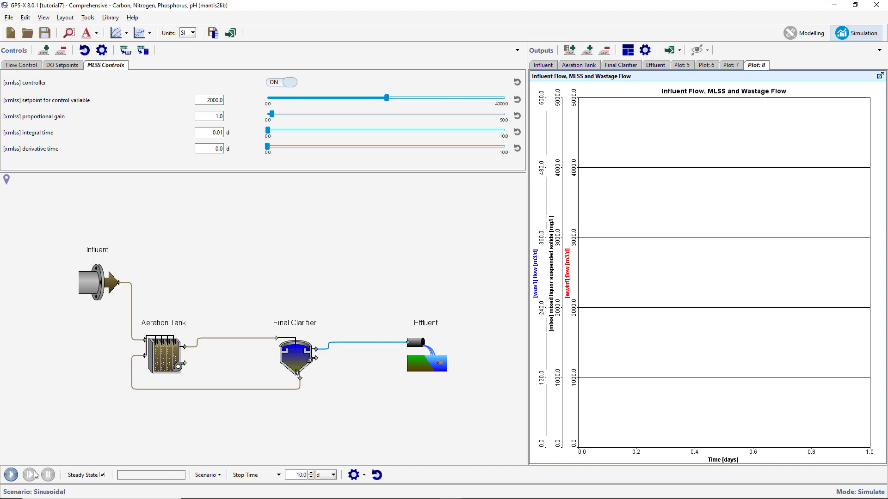
{"action": "left_click", "coordinate": [12, 474]}
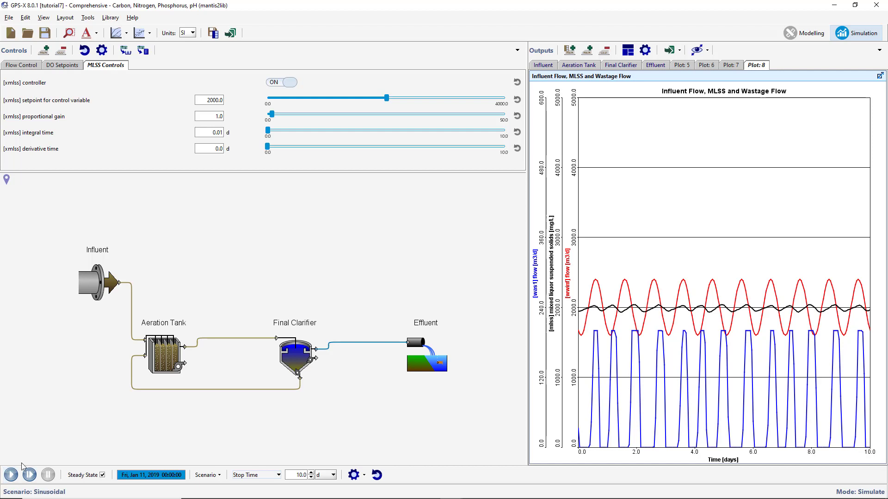
- Give the MLSS controller a proportional gain of 0.001 and integral time of 10 d, then rerun
{"action": "double_click", "coordinate": [221, 116]}
{"action": "type", "text": "0.001"}
{"action": "key", "text": "Return"}
{"action": "double_click", "coordinate": [221, 132]}
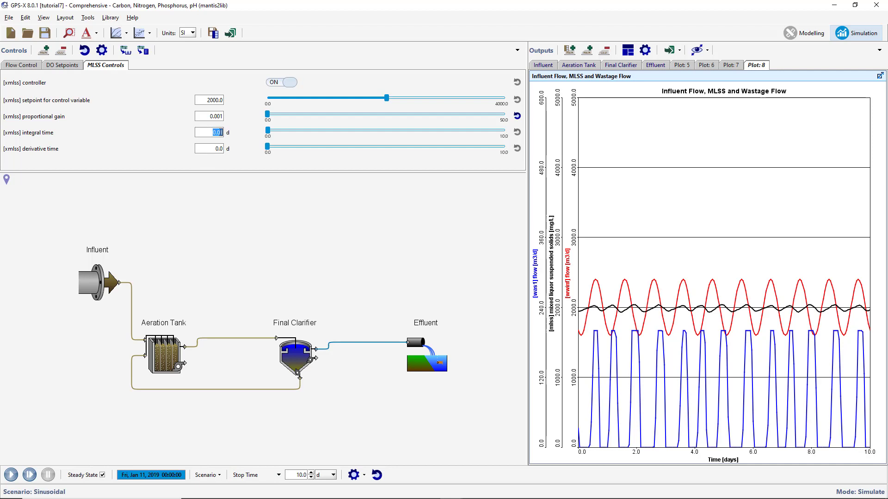
{"action": "type", "text": "10"}
{"action": "key", "text": "Return"}
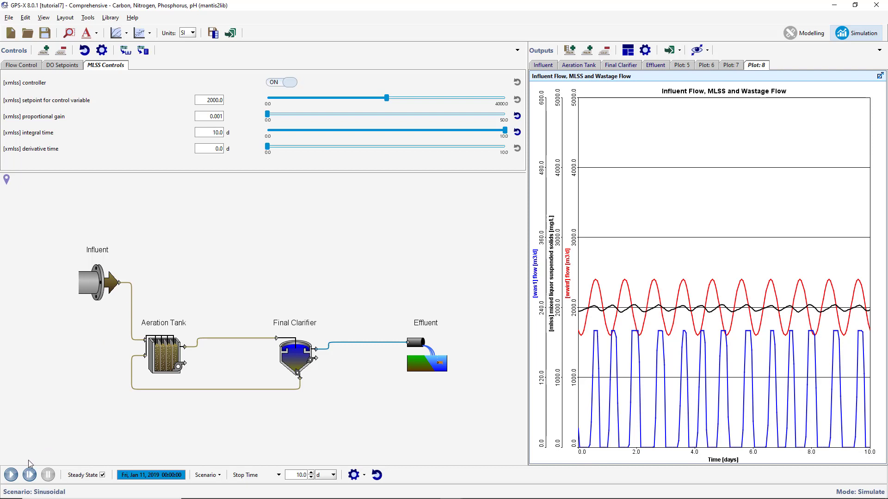
{"action": "left_click", "coordinate": [11, 475]}
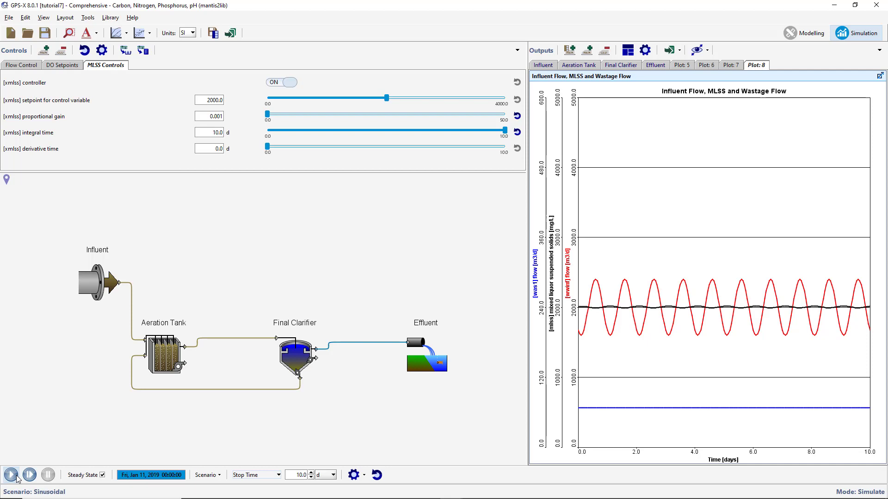
- Restart the run and raise the influent flow slider to 3010 m3/d mid-simulation
{"action": "left_click", "coordinate": [11, 474]}
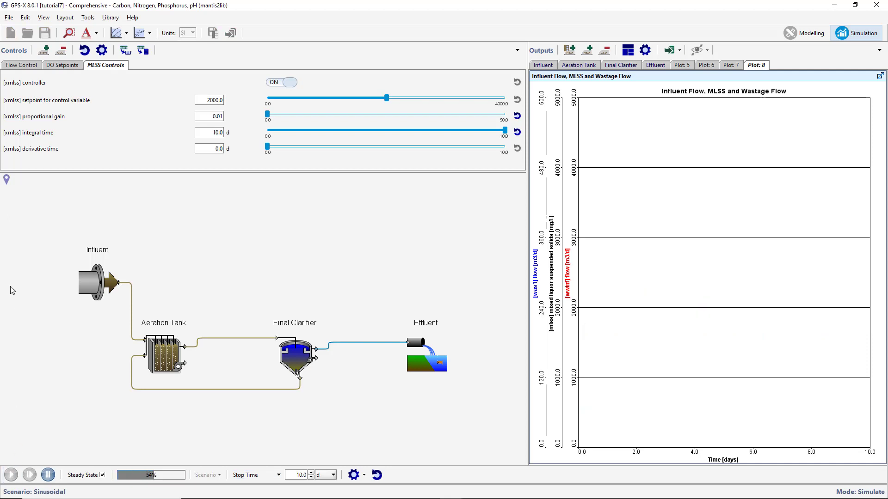
{"action": "left_click", "coordinate": [22, 64]}
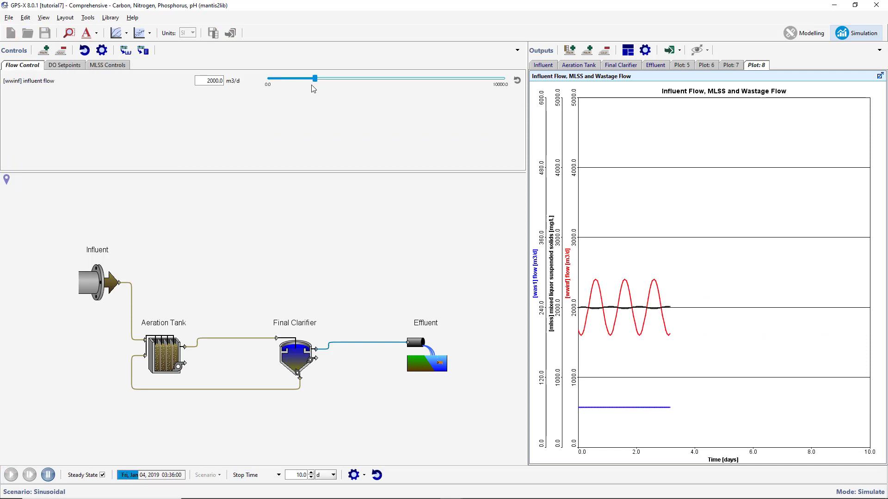
{"action": "left_click_drag", "start_coordinate": [316, 80], "coordinate": [342, 88]}
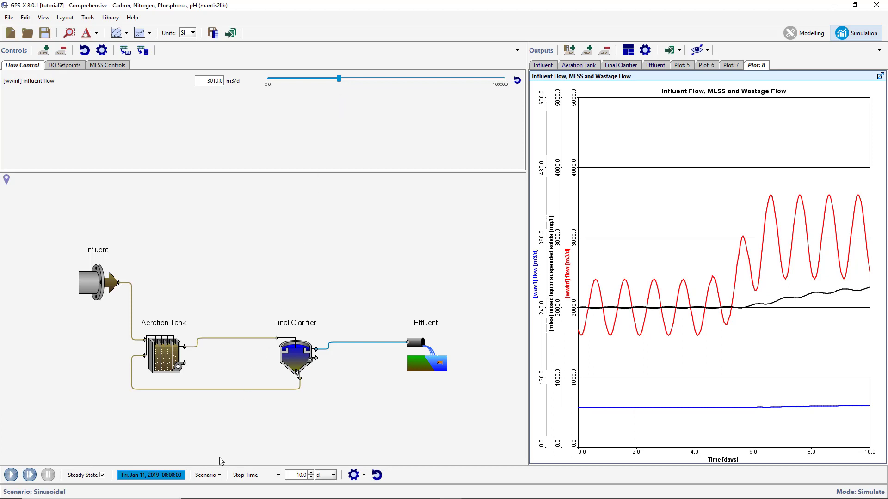
- Create a new scenario named 'Tuning' derived from Sinusoidal
{"action": "left_click", "coordinate": [209, 475]}
{"action": "left_click", "coordinate": [227, 400]}
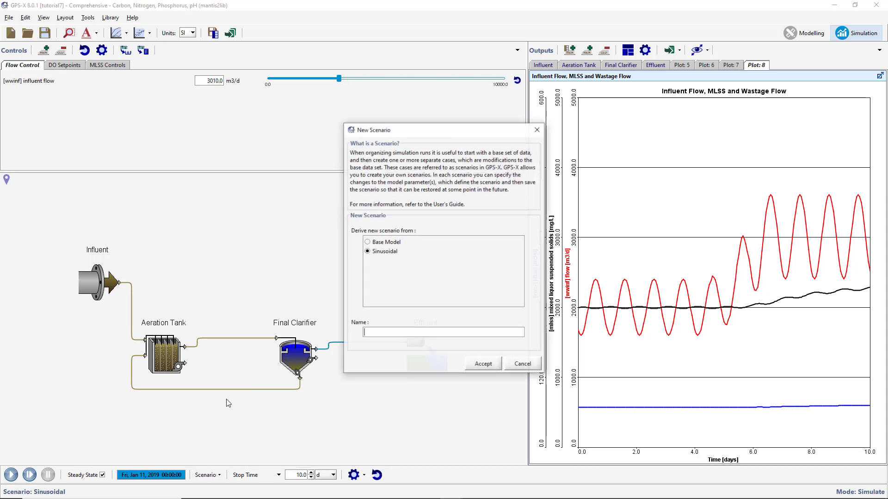
{"action": "type", "text": "Tuning"}
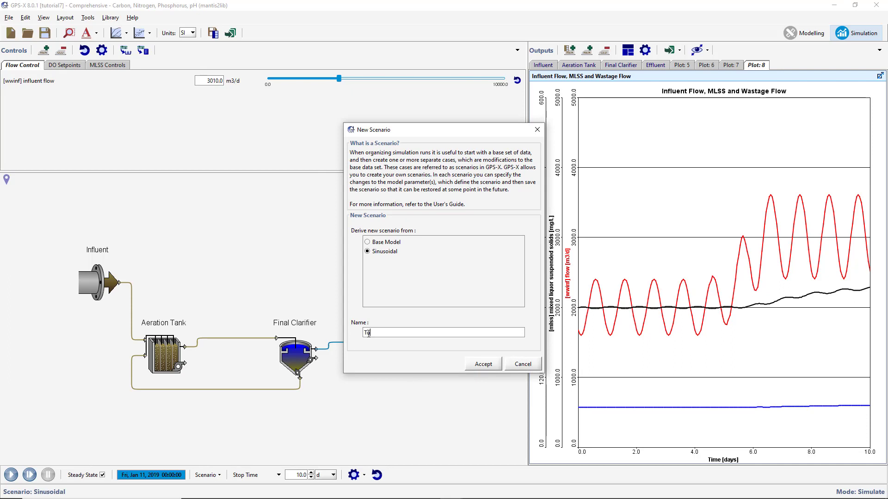
{"action": "left_click", "coordinate": [469, 365]}
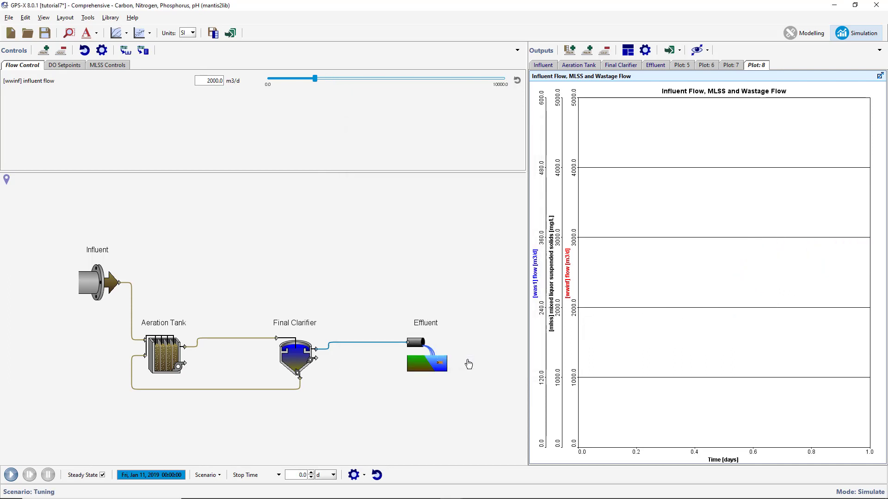
- Turn on auto-tuning for the Final Clarifier's was1 pumped flow MLSS controller
{"action": "right_click", "coordinate": [299, 356]}
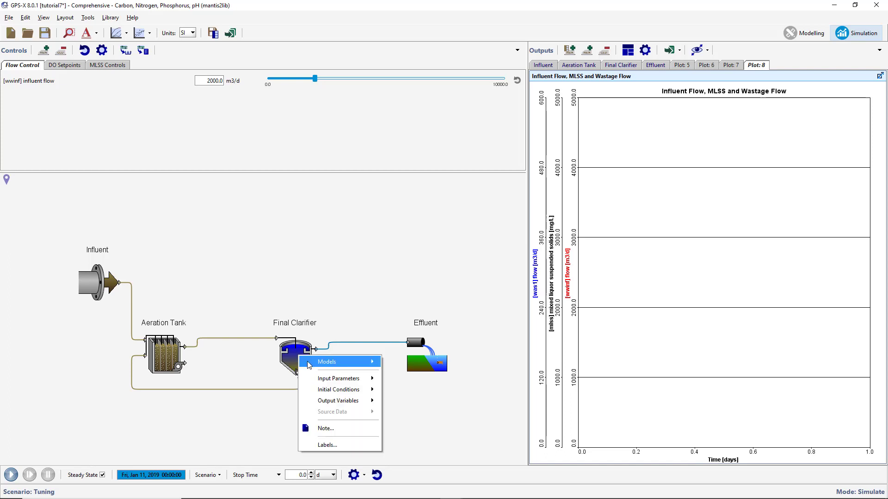
{"action": "mouse_move", "coordinate": [344, 380]}
{"action": "left_click", "coordinate": [406, 390]}
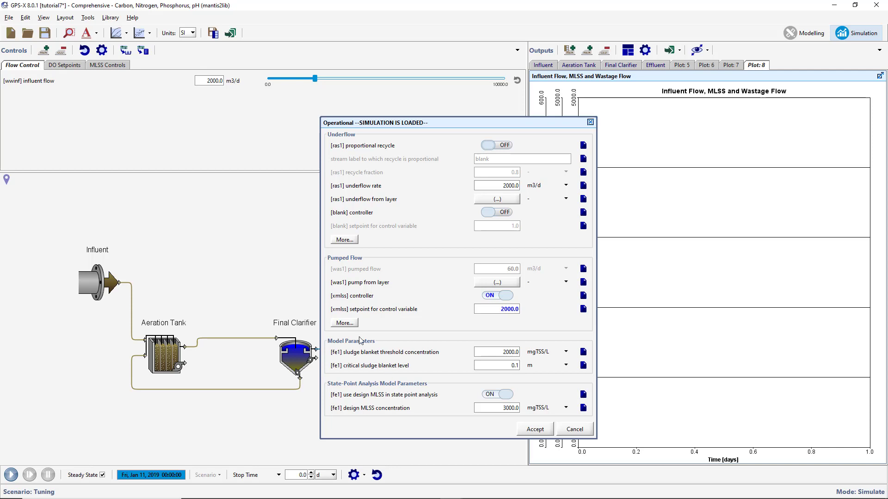
{"action": "left_click", "coordinate": [348, 324]}
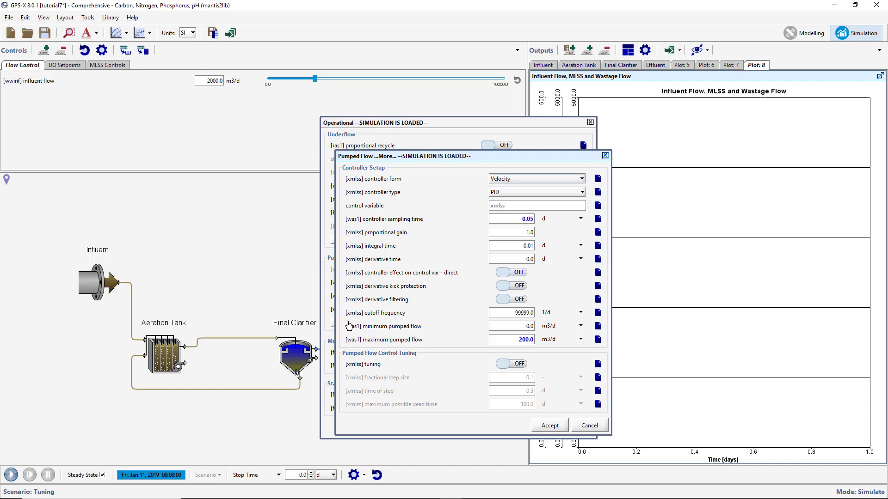
{"action": "left_click", "coordinate": [516, 363]}
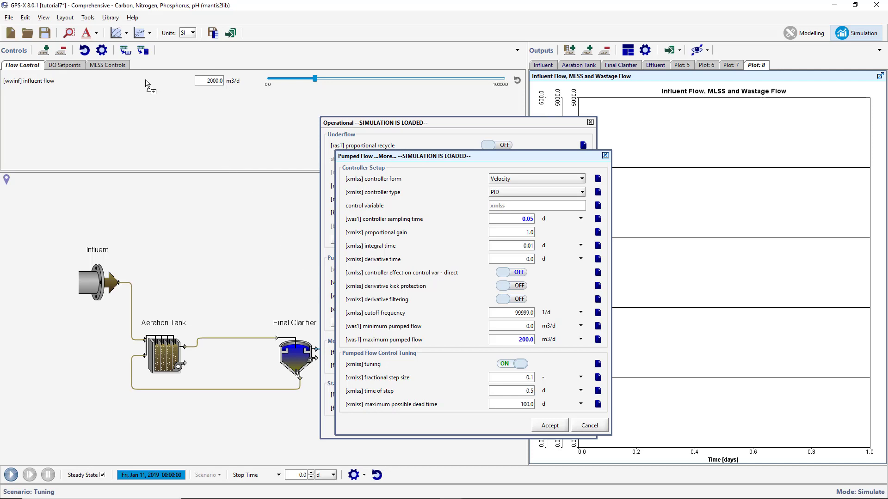
{"action": "left_click", "coordinate": [115, 66]}
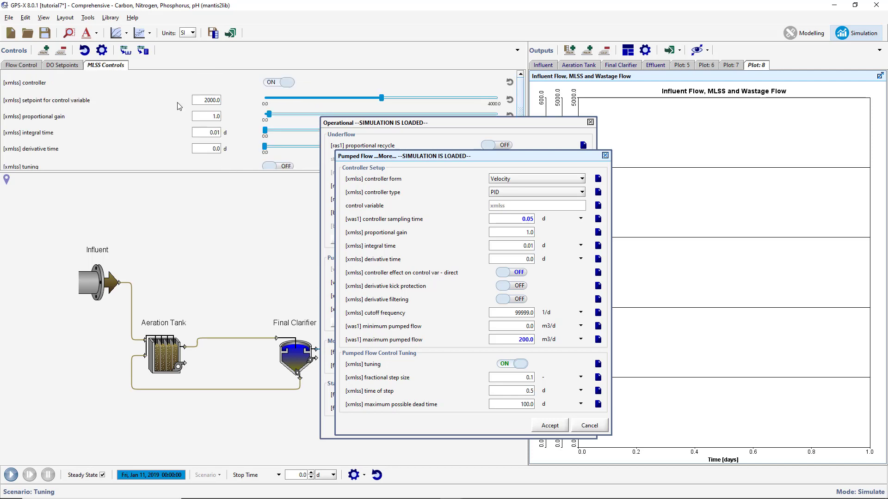
{"action": "double_click", "coordinate": [530, 378]}
{"action": "left_click", "coordinate": [546, 425]}
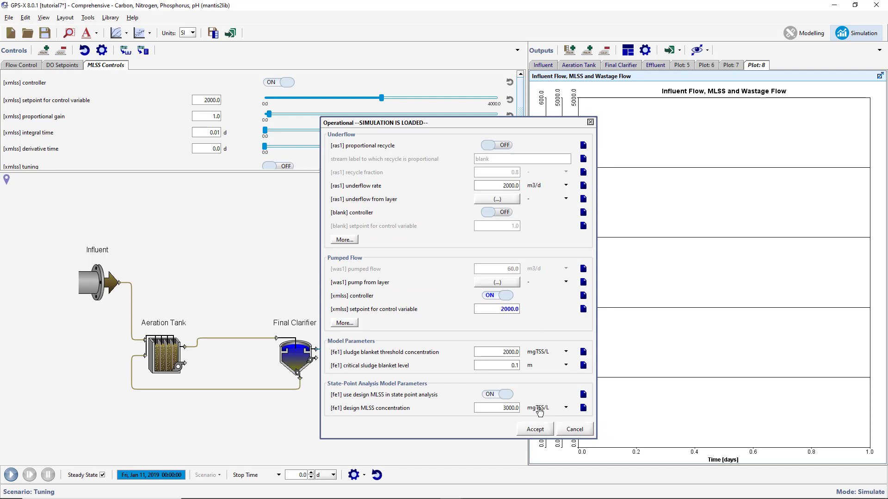
- Switch the MLSS controller off and set the was1 pumped flow to 100.0 m3/d
{"action": "left_click", "coordinate": [501, 296]}
{"action": "left_click", "coordinate": [501, 268]}
{"action": "type", "text": "100.0"}
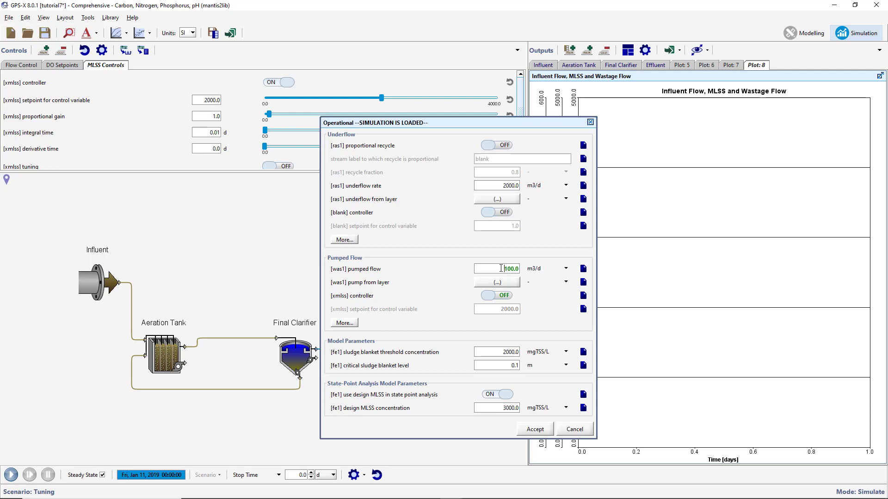
{"action": "left_click", "coordinate": [535, 429]}
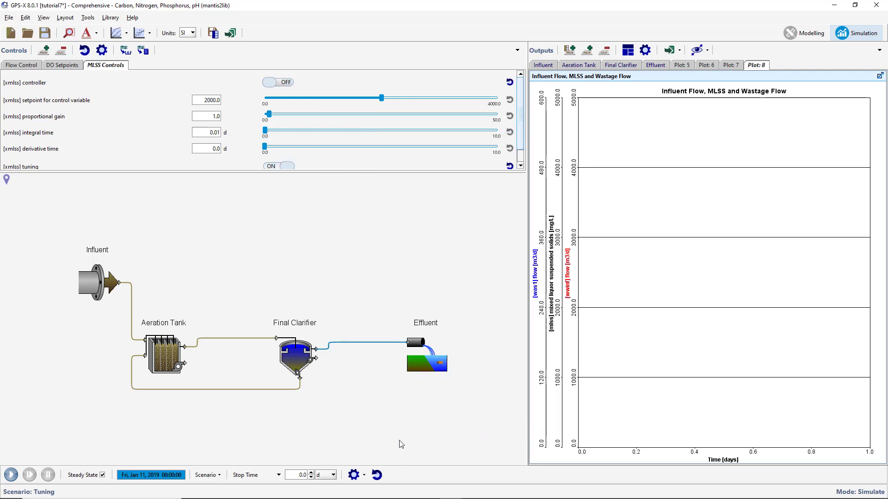
{"action": "left_click", "coordinate": [223, 476]}
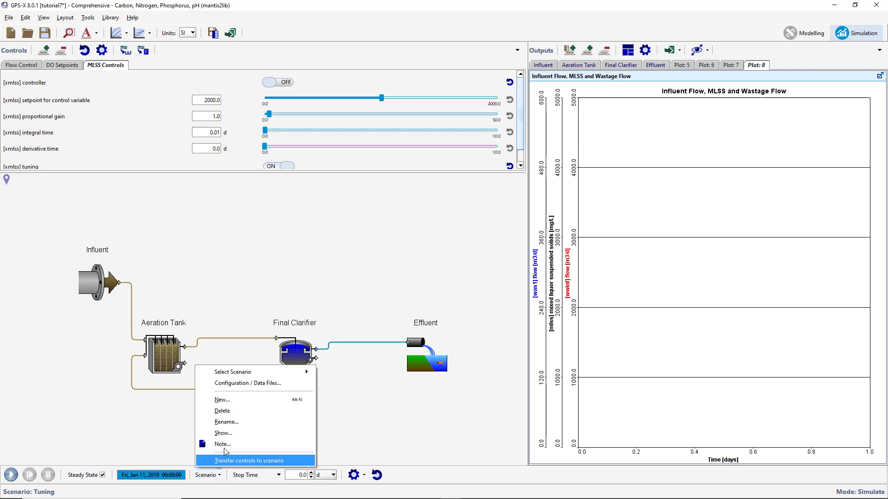
{"action": "left_click", "coordinate": [224, 432]}
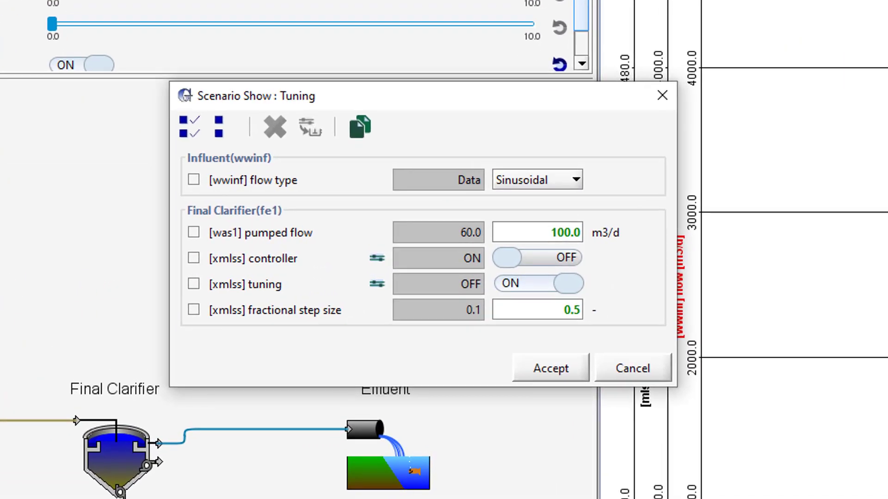
{"action": "left_click", "coordinate": [530, 380]}
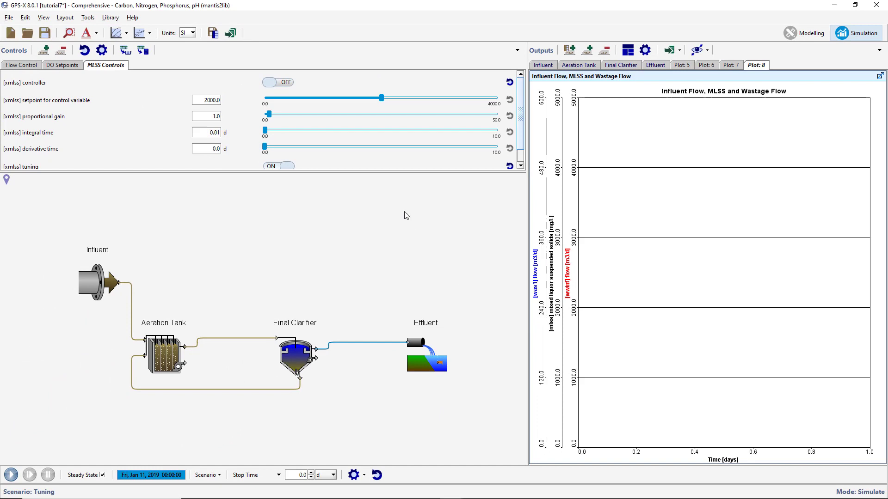
- Switch the MLSS controller on and solve the model to steady state
{"action": "left_click_drag", "start_coordinate": [374, 171], "coordinate": [375, 190]}
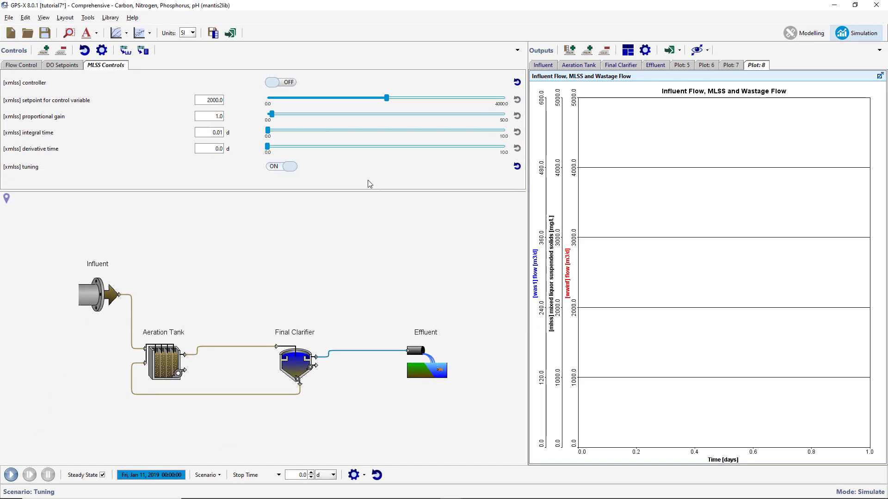
{"action": "left_click", "coordinate": [285, 86]}
{"action": "left_click", "coordinate": [12, 476]}
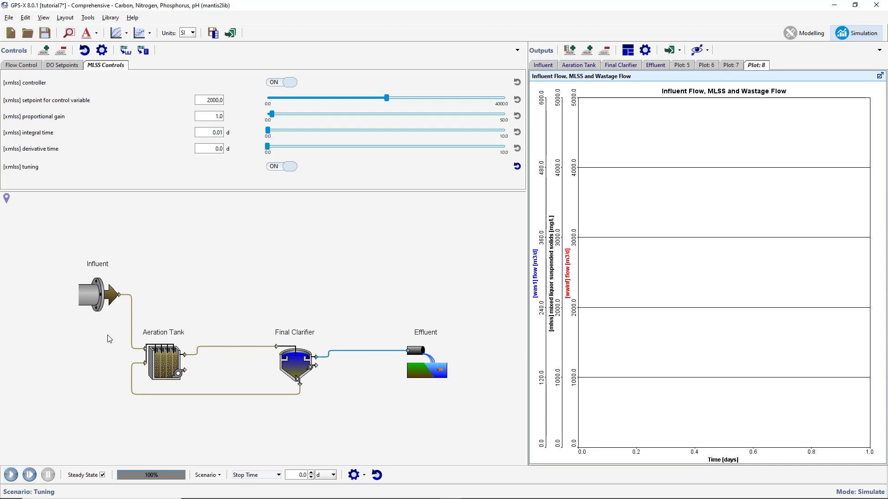
- Switch the MLSS controller off and run a 10-day dynamic simulation
{"action": "left_click", "coordinate": [270, 82]}
{"action": "left_click", "coordinate": [297, 472]}
{"action": "type", "text": "40.0"}
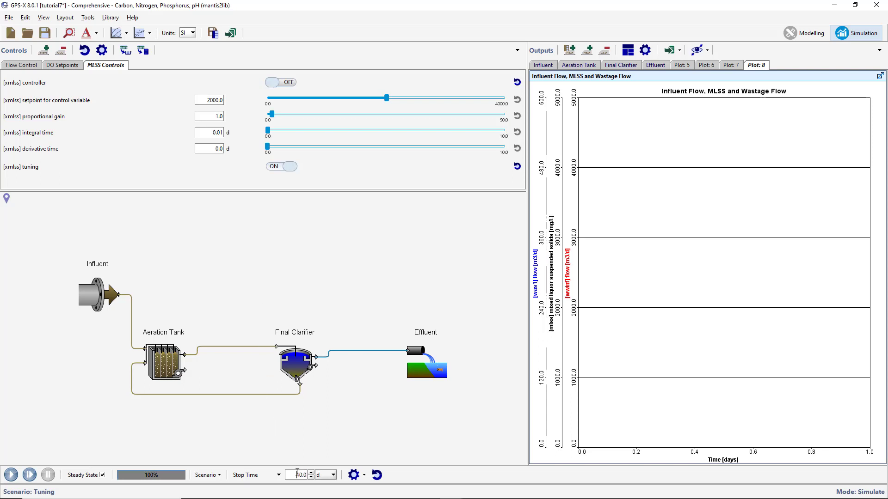
{"action": "left_click", "coordinate": [11, 475]}
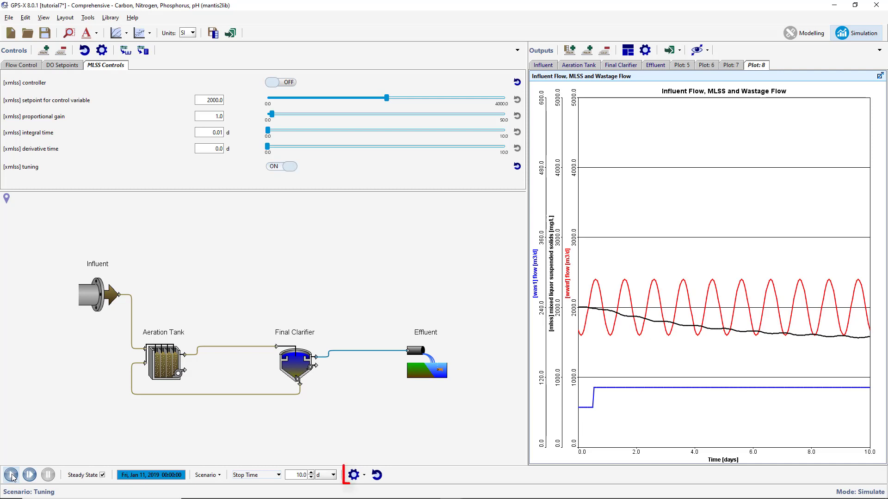
- Check the suggested PID gain 0.1 and integral time 3.7 d, then create scenario 'MLSS Control' from Tuning
{"action": "left_click", "coordinate": [361, 475]}
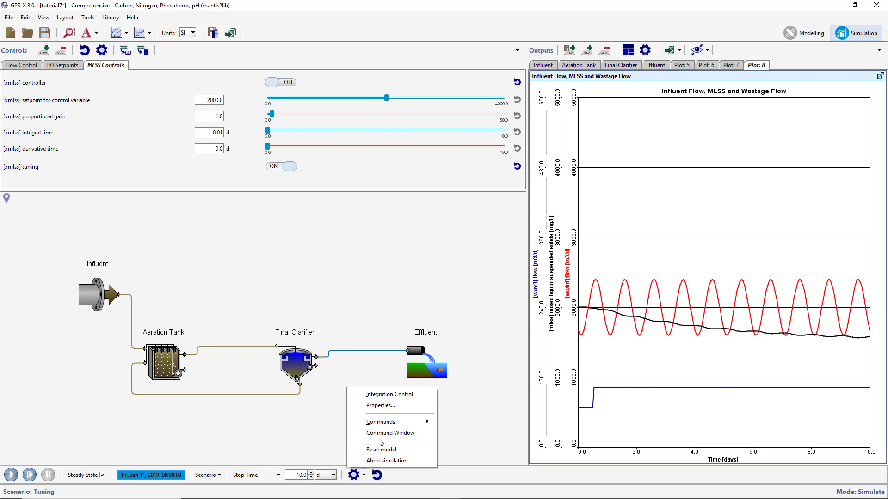
{"action": "left_click", "coordinate": [381, 434]}
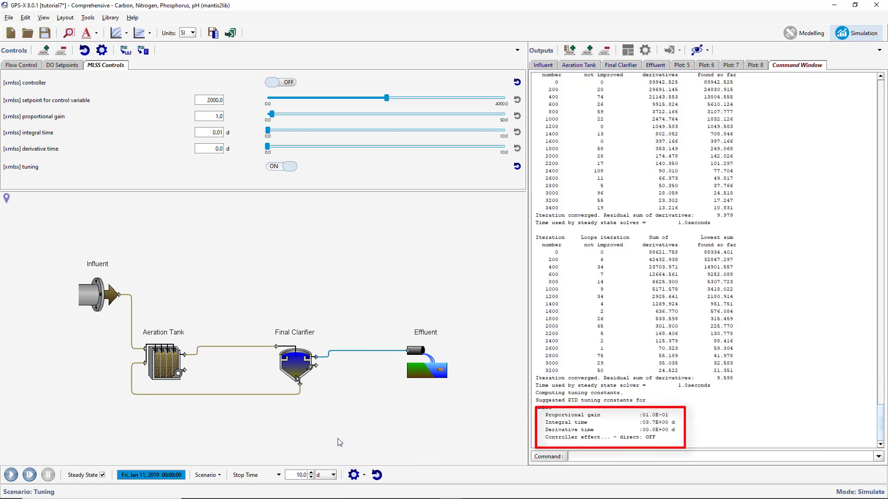
{"action": "left_click", "coordinate": [221, 472]}
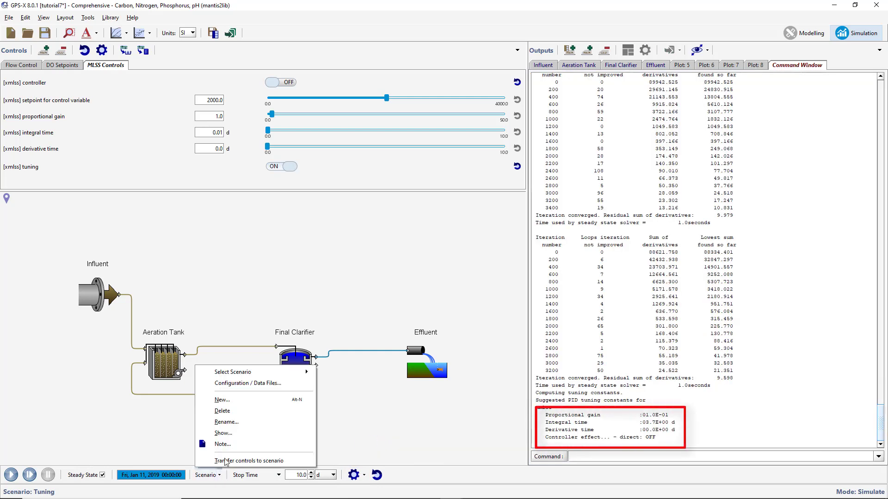
{"action": "left_click", "coordinate": [233, 403]}
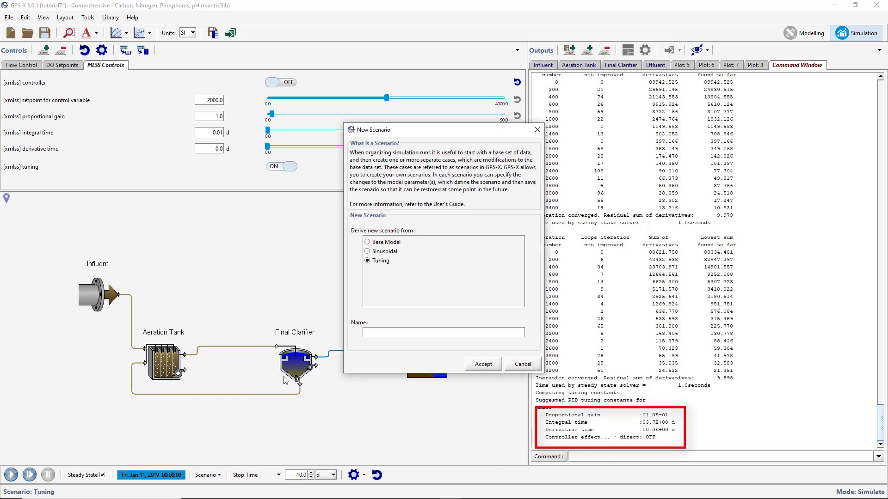
{"action": "type", "text": "MD"}
{"action": "type", "text": "SS Control"}
{"action": "left_click", "coordinate": [475, 365]}
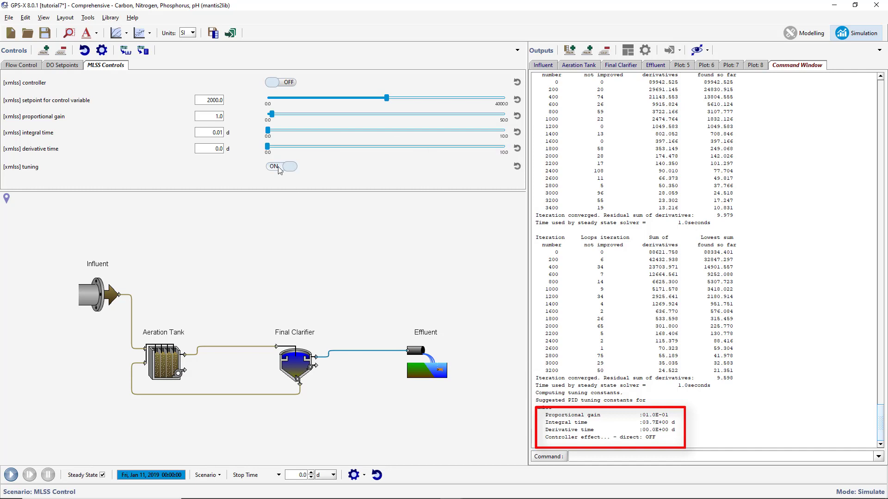
- Set the MLSS controller proportional gain to 0.1 and integral time to 3.7 d
{"action": "double_click", "coordinate": [221, 116]}
{"action": "type", "text": "0.1"}
{"action": "key", "text": "Return"}
{"action": "double_click", "coordinate": [220, 131]}
{"action": "type", "text": "3.7"}
{"action": "key", "text": "Return"}
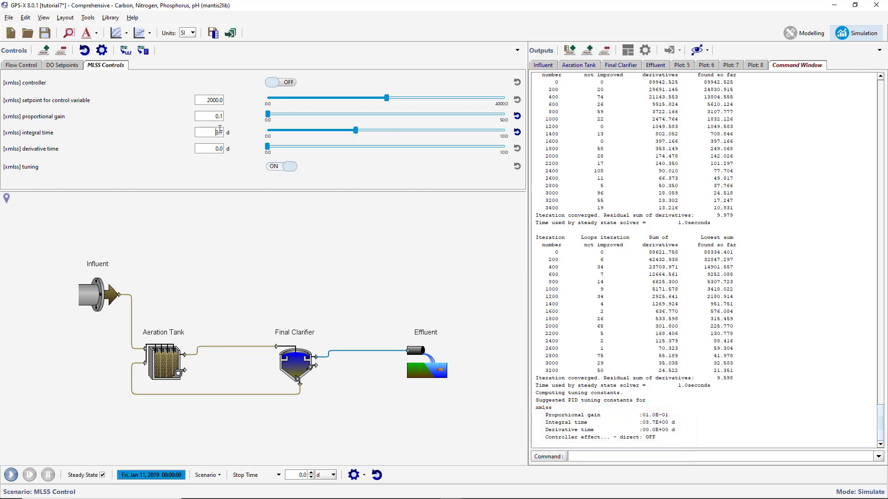
- Turn the MLSS controller on and tuning off, and transfer the controls to MLSS Control
{"action": "left_click", "coordinate": [277, 85]}
{"action": "left_click", "coordinate": [280, 167]}
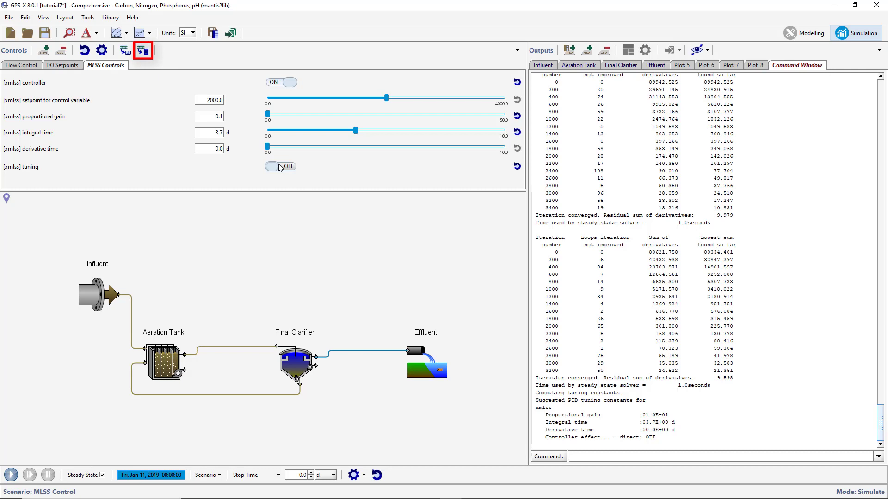
{"action": "left_click", "coordinate": [144, 52]}
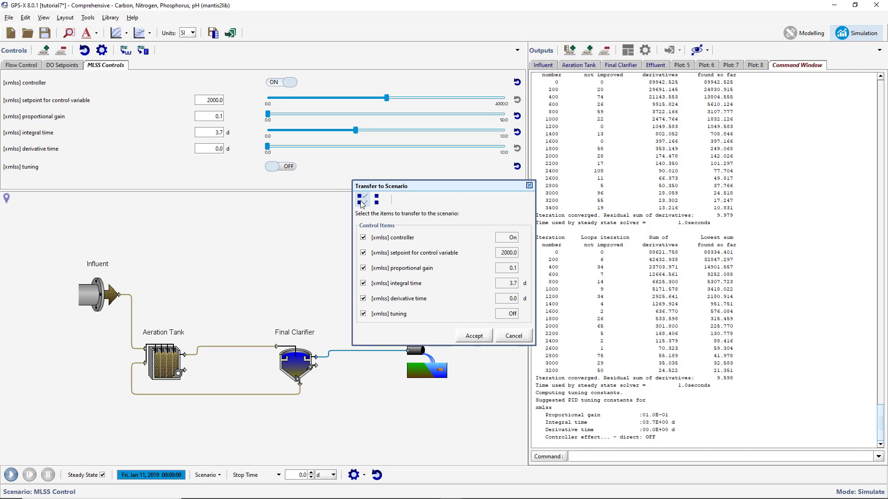
{"action": "left_click", "coordinate": [469, 336]}
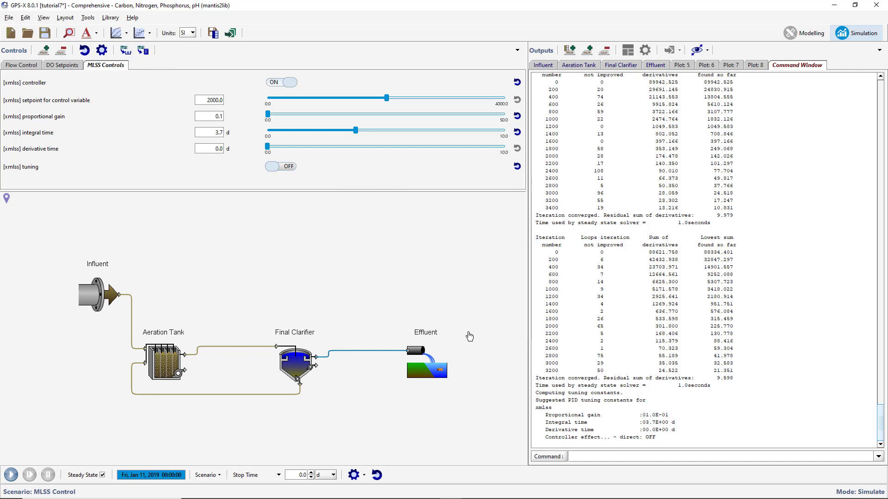